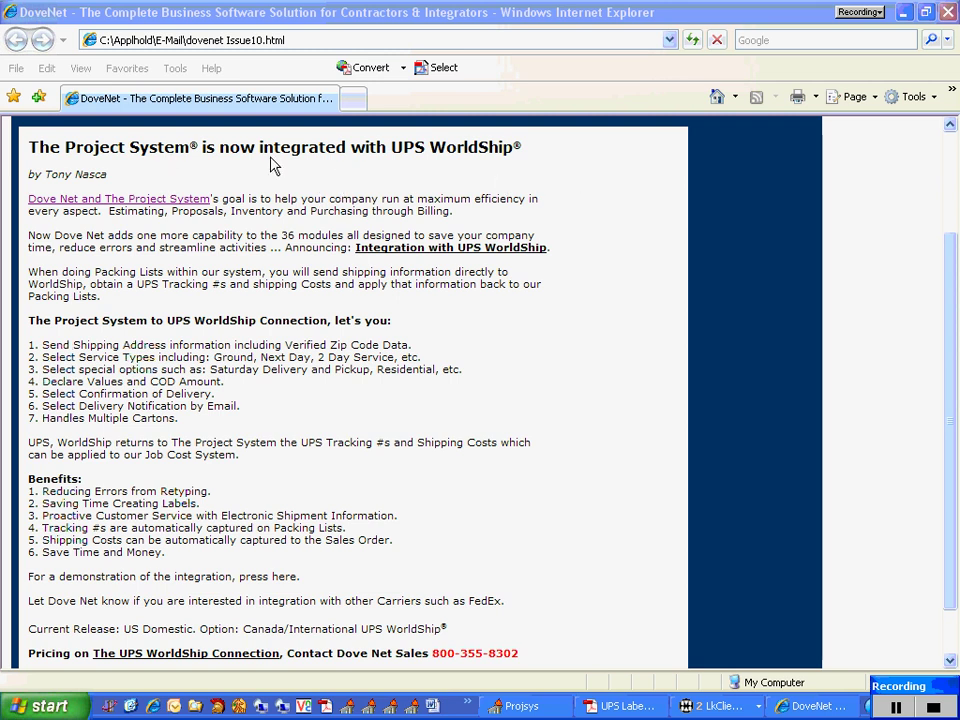
- Minimize the UPS WorldShip newsletter page and switch to The Project System
drag(508, 145, 391, 147)
click(607, 203)
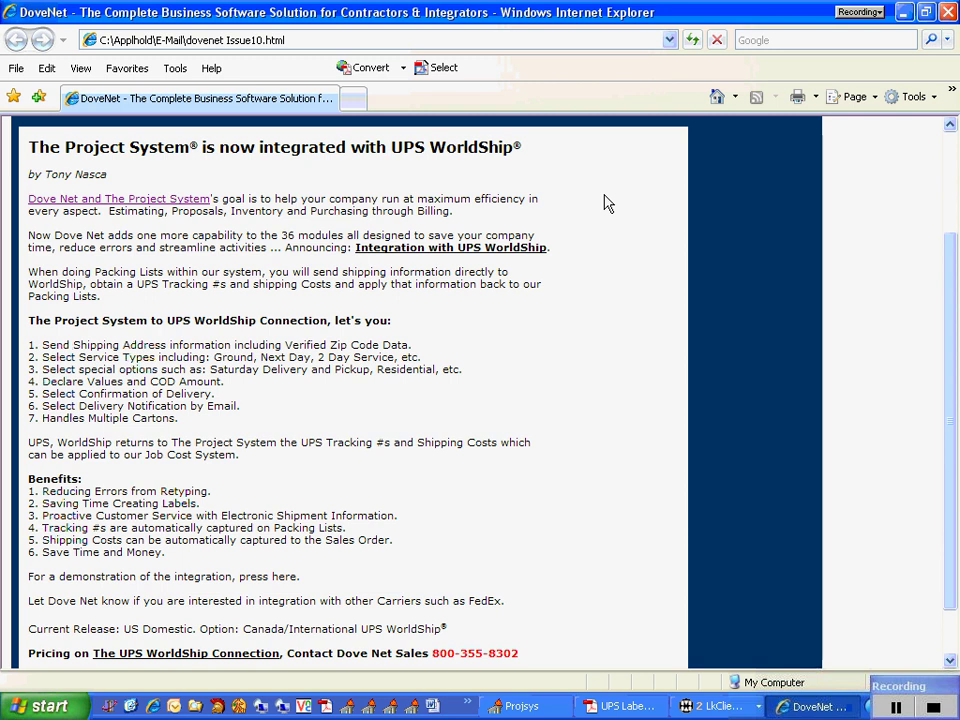
click(903, 13)
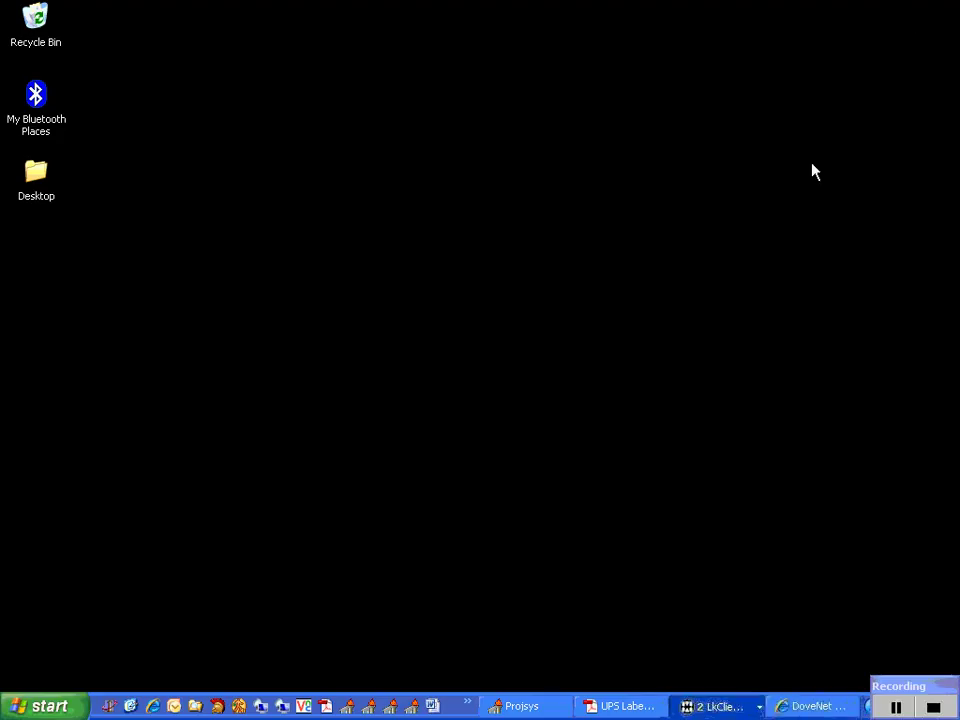
click(527, 707)
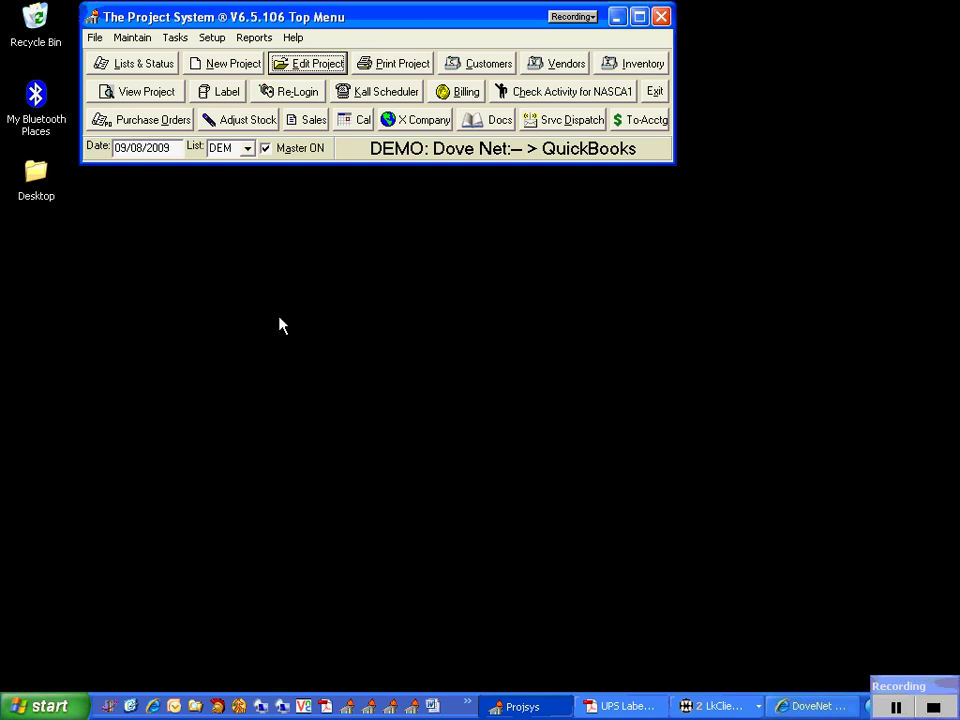
- Create a packing list from receive IDs, adding the JBL 4206 item and entering receive ID 1001442
click(174, 38)
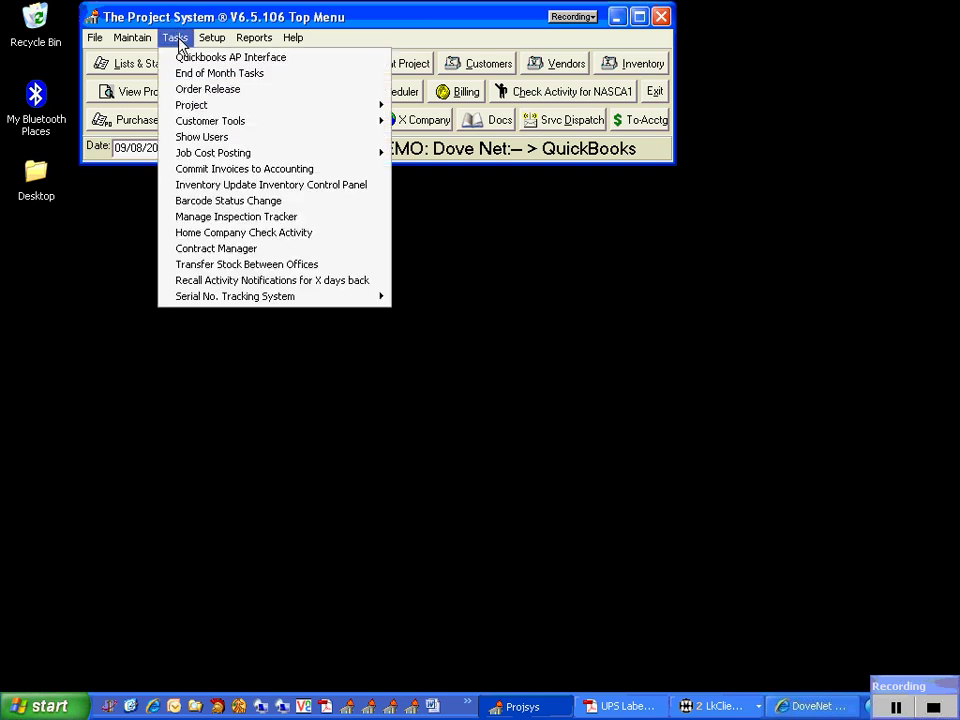
mouse_move(300, 298)
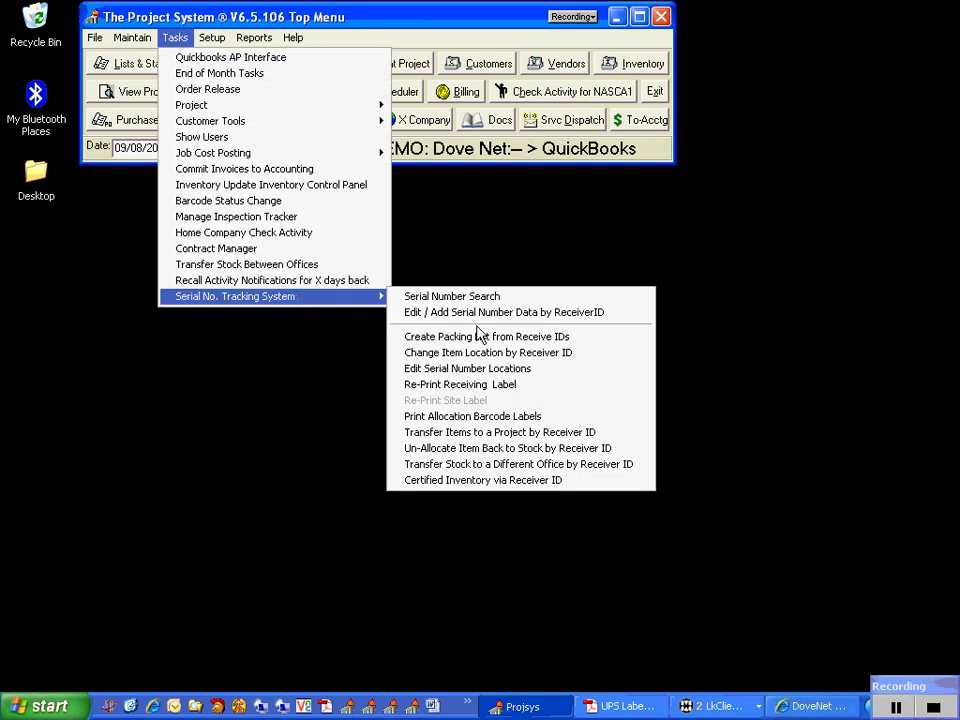
click(527, 338)
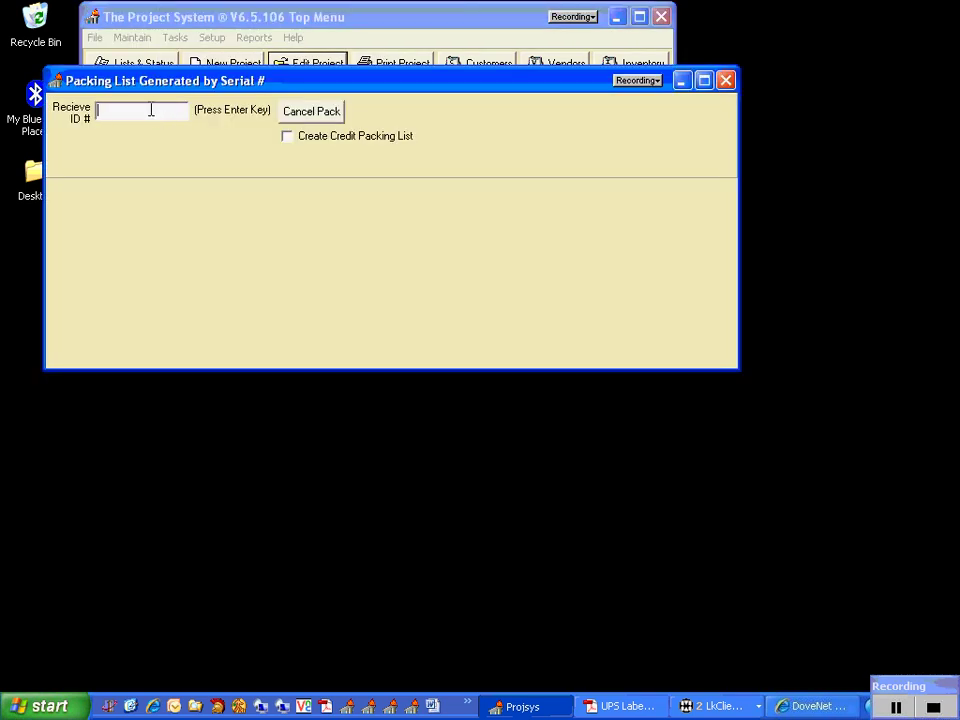
key(Return)
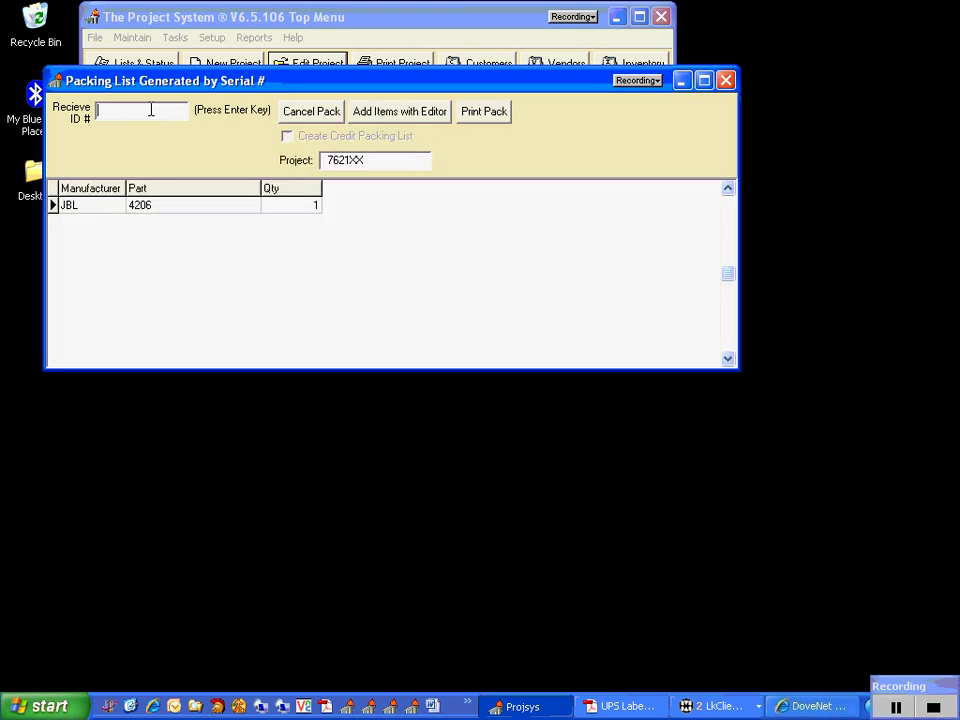
text(1001442)
key(Return)
text(1)
- Add the JBL 4408AL,R studio monitor to the packing list from the project editor and confirm its shipping amount
click(428, 116)
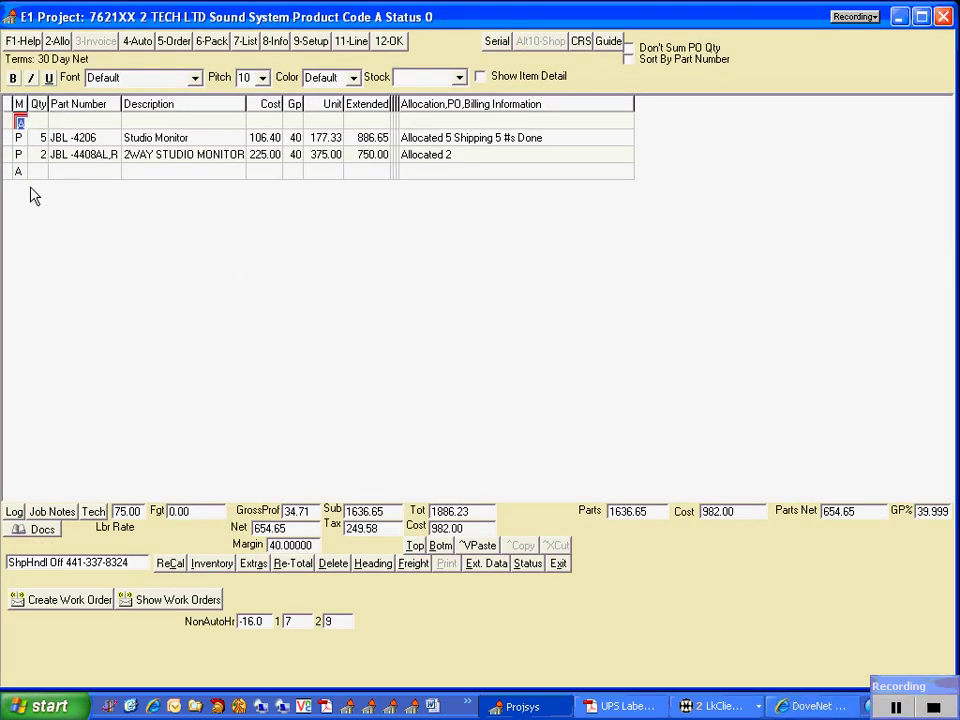
click(19, 155)
click(215, 42)
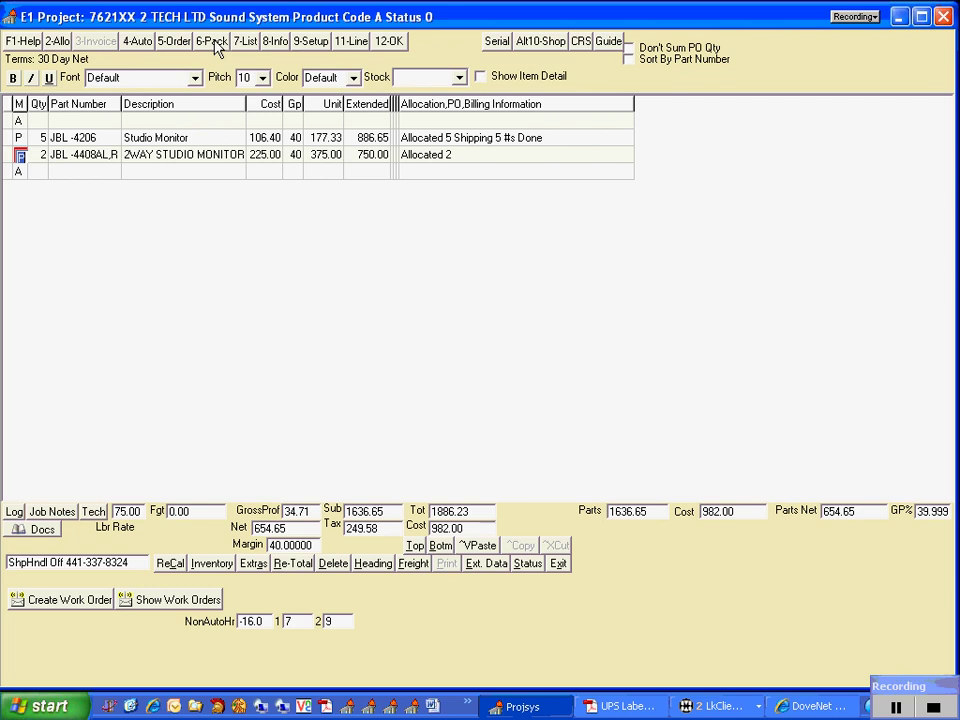
click(441, 389)
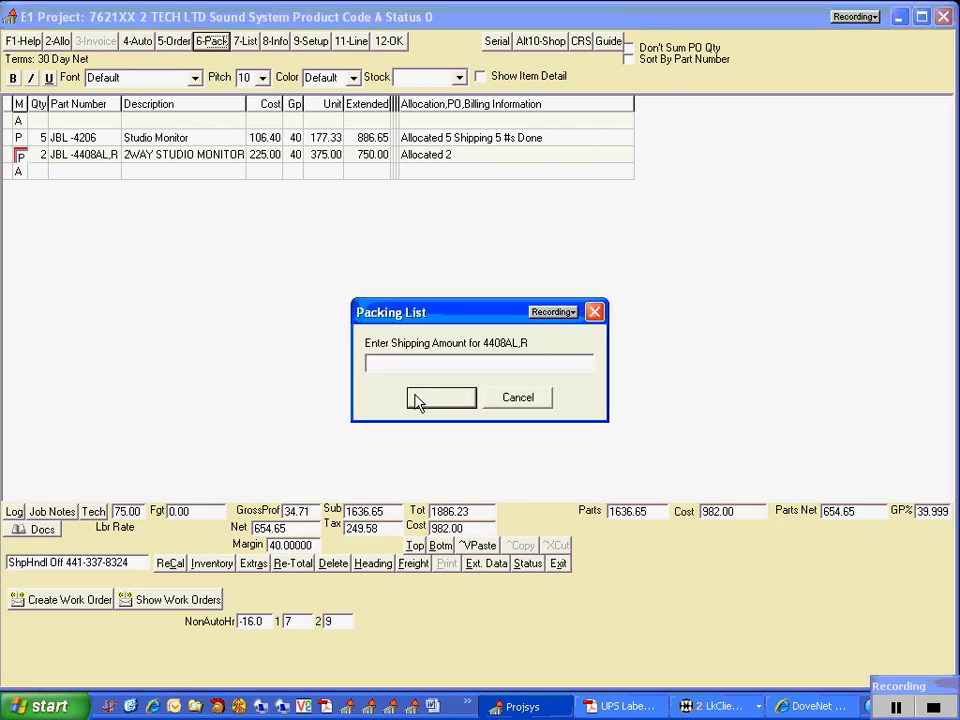
click(420, 398)
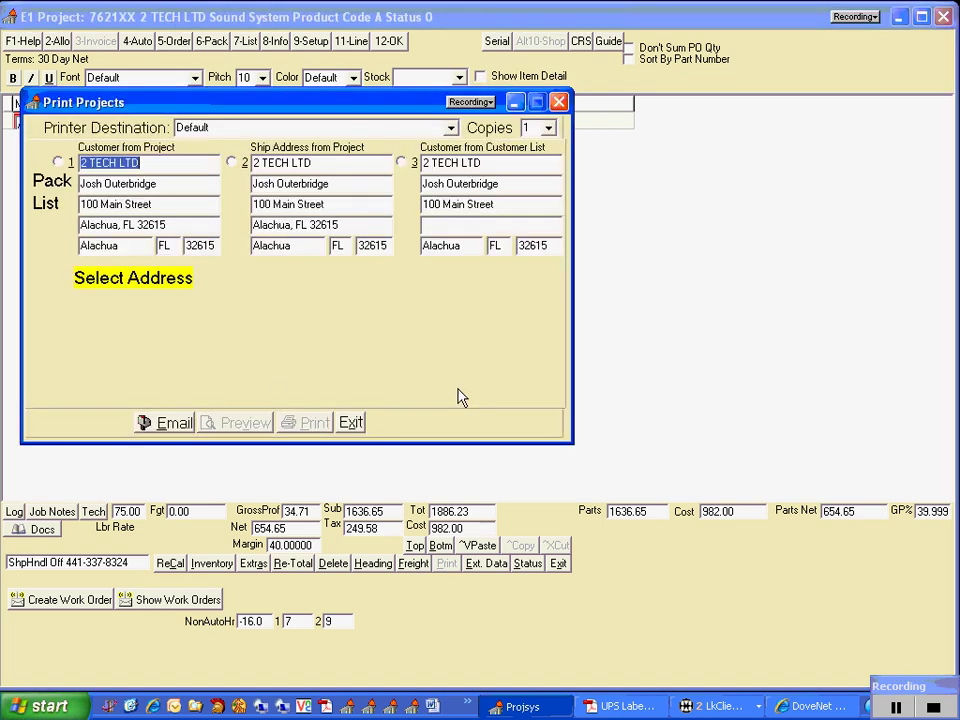
- Use the customer address from the project for the packing list and clear its duplicate city, state and zip line
click(58, 162)
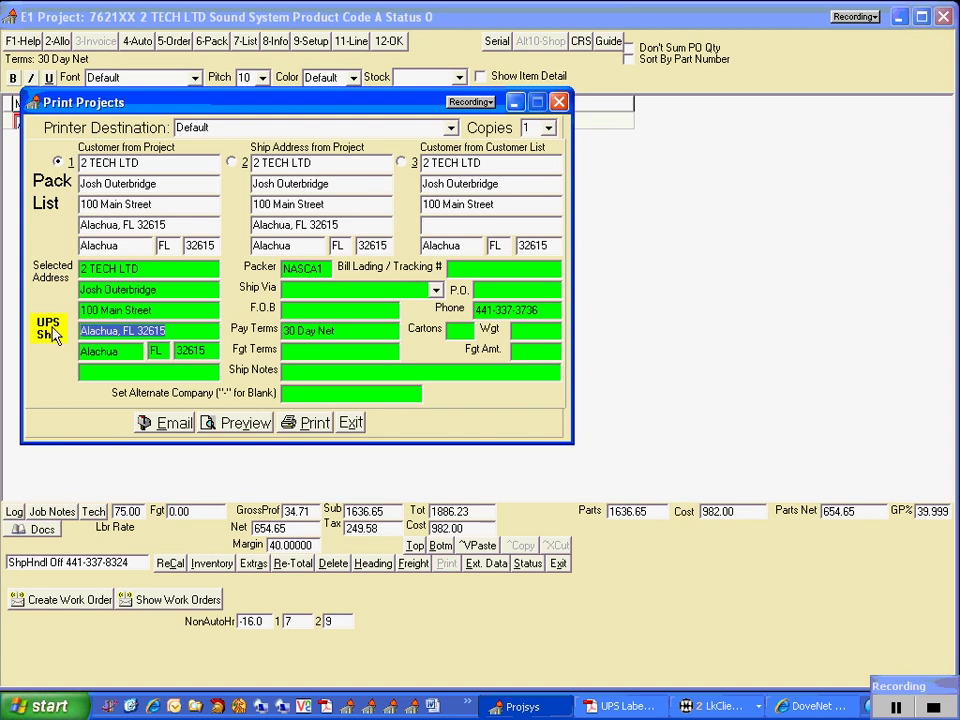
key(Delete)
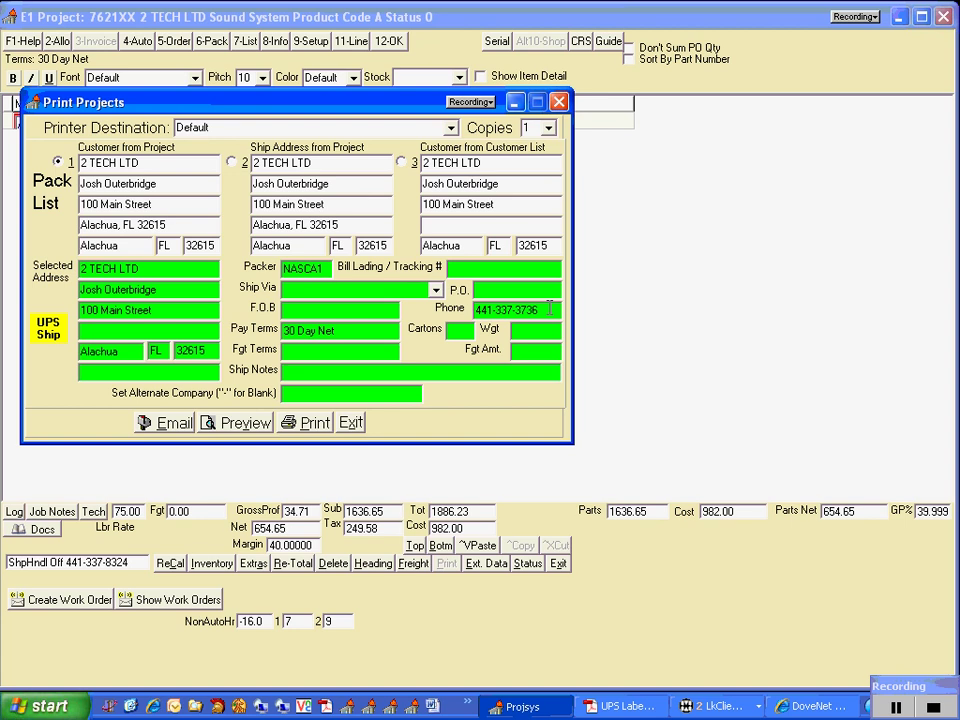
click(478, 311)
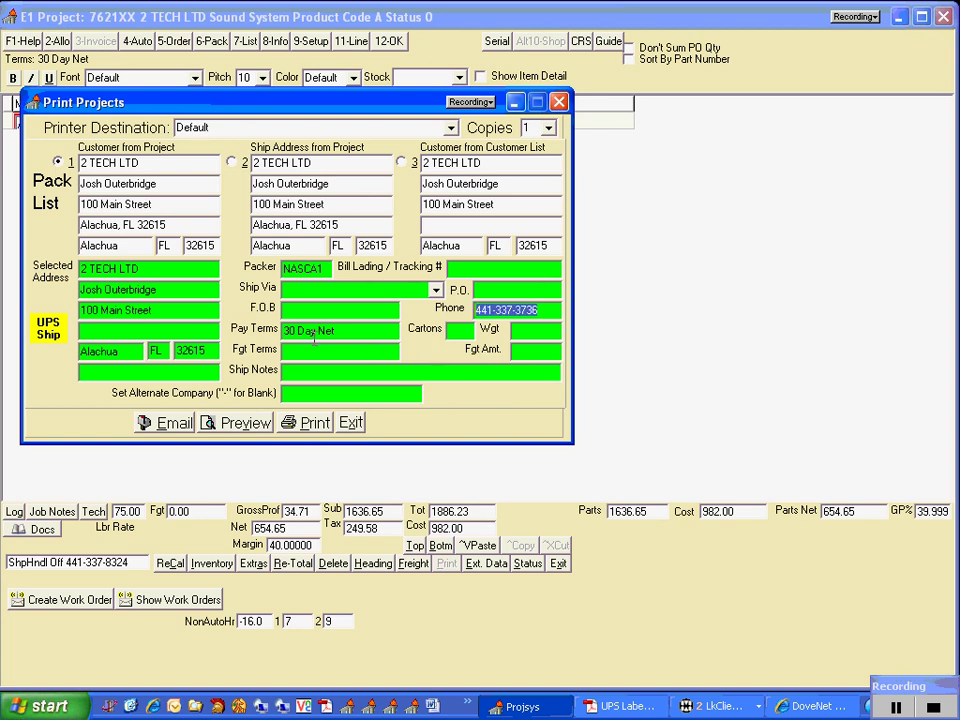
- Set the packing list's weight to 10 and open the UPS shipping form
click(527, 330)
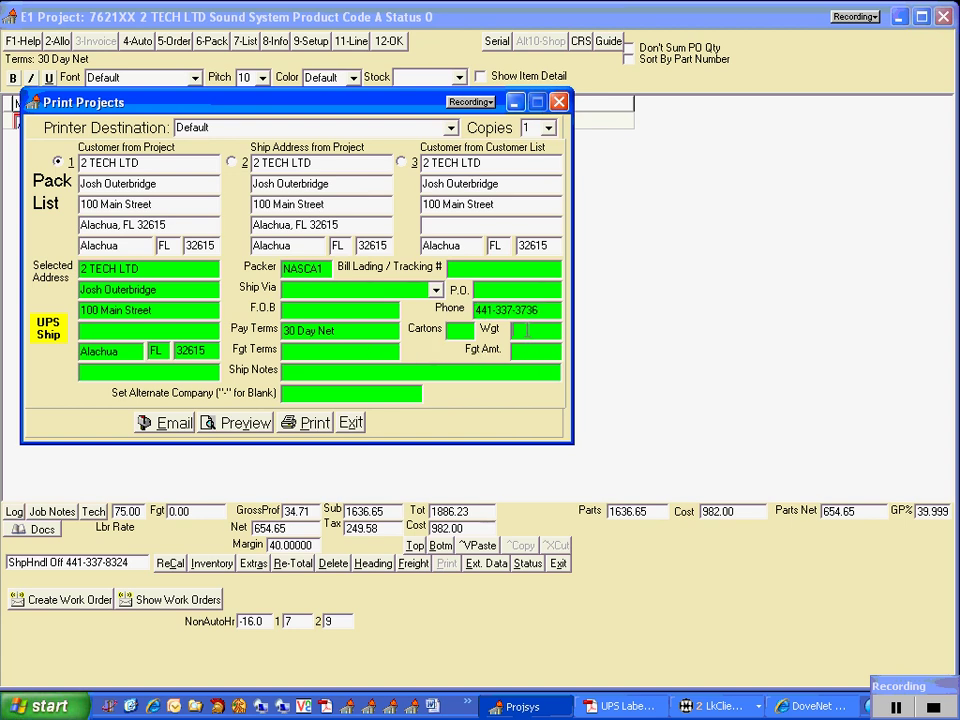
text(10)
key(shift+Home)
click(47, 334)
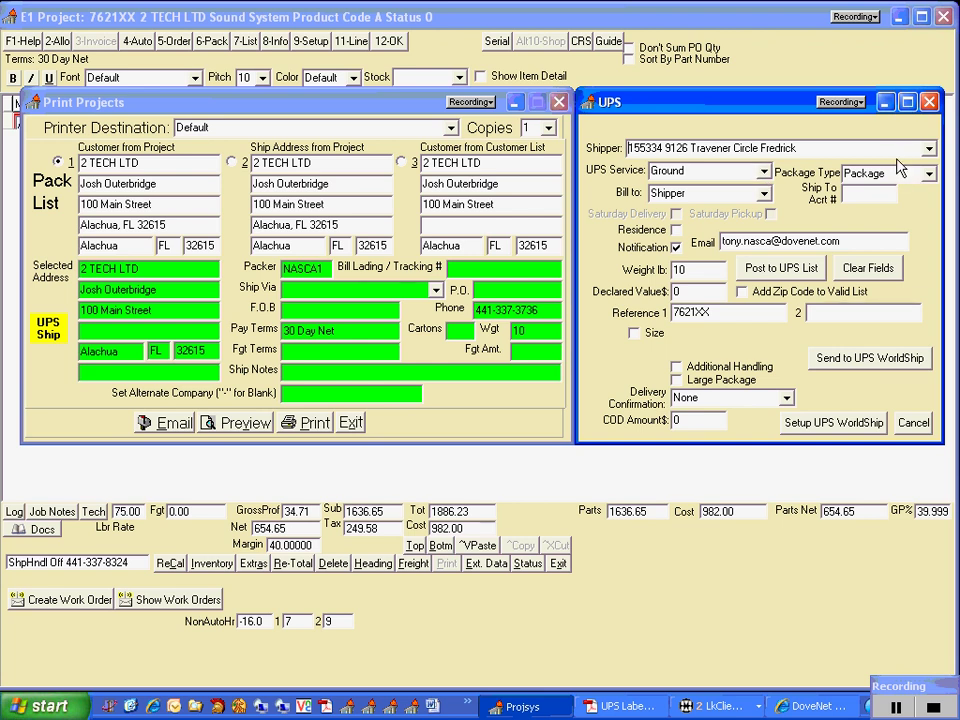
- Review the shipper account, address and export file details in the UPS WorldShip setup, and return to the shipping form
click(836, 423)
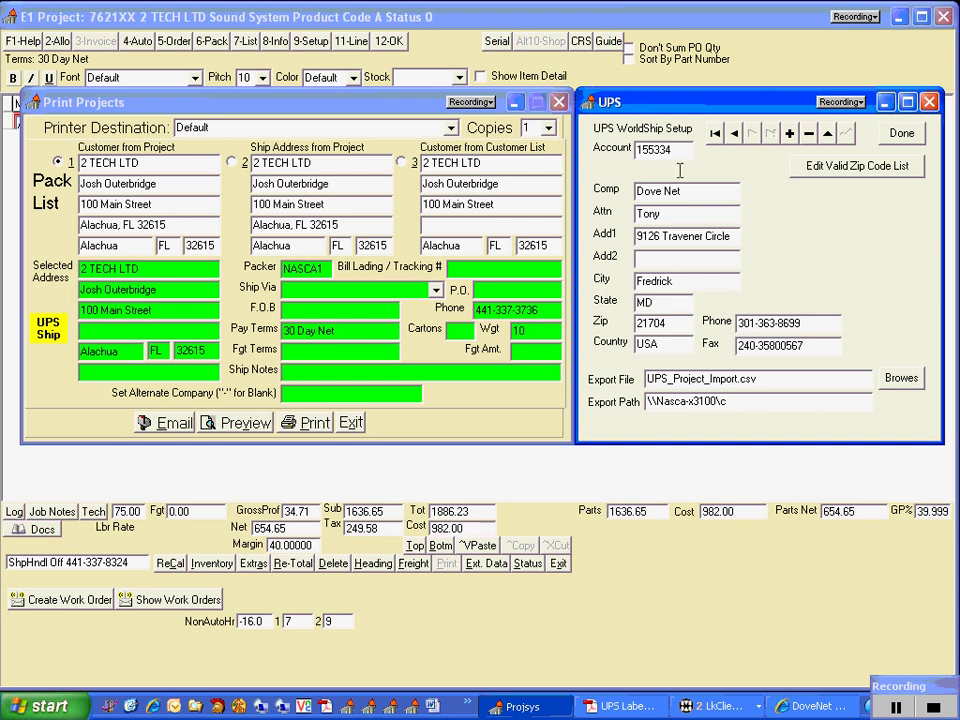
drag(676, 150, 596, 152)
click(900, 134)
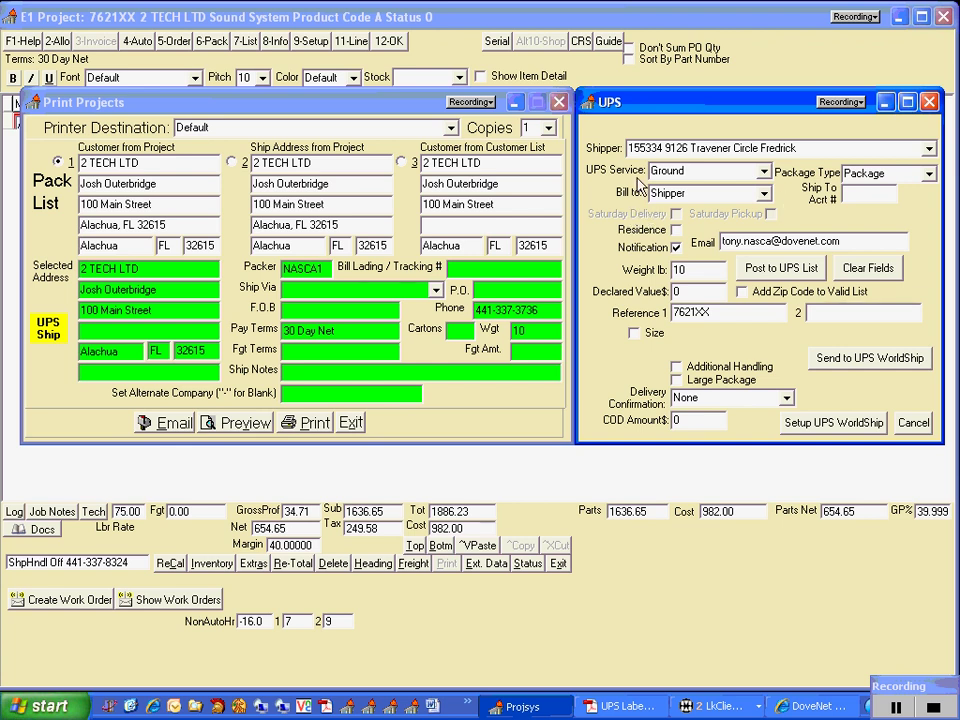
- Examine the available options for UPS service, package type and bill-to party
click(763, 172)
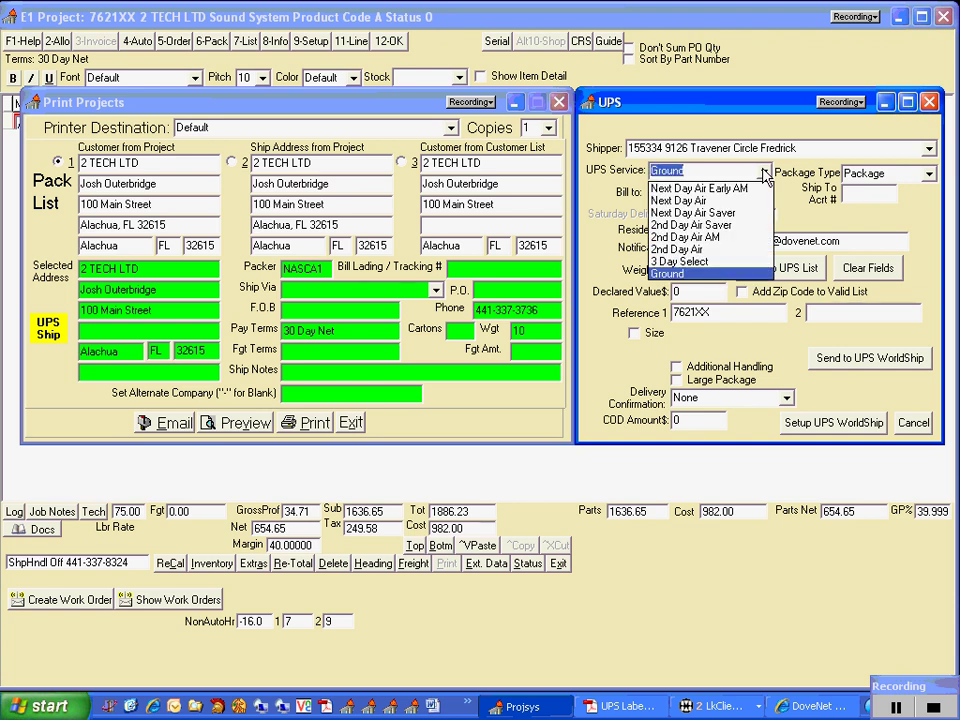
click(763, 172)
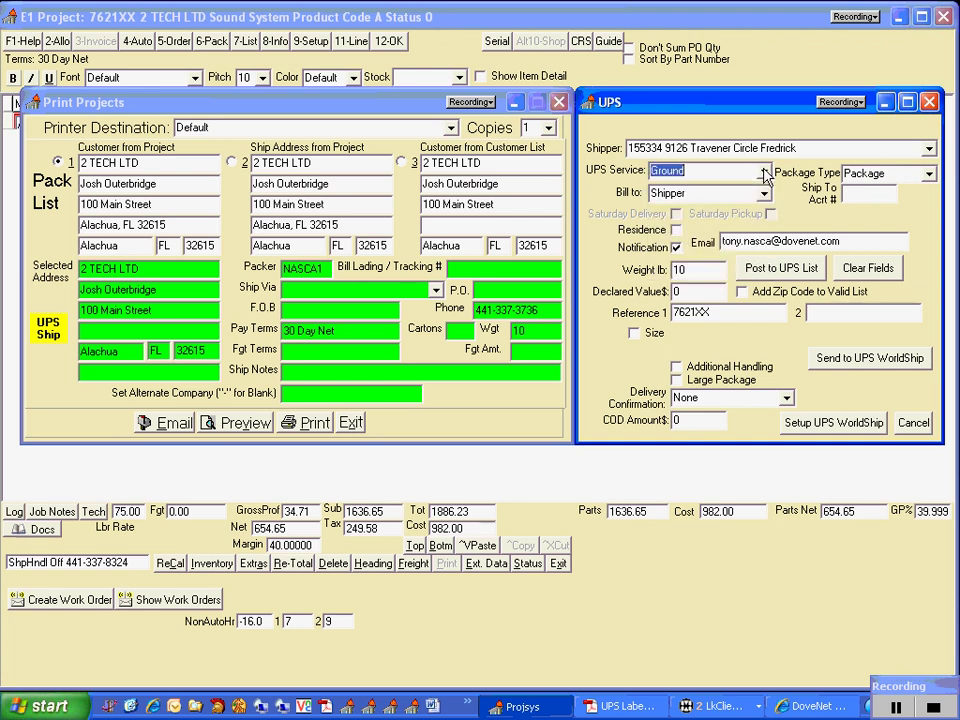
click(929, 174)
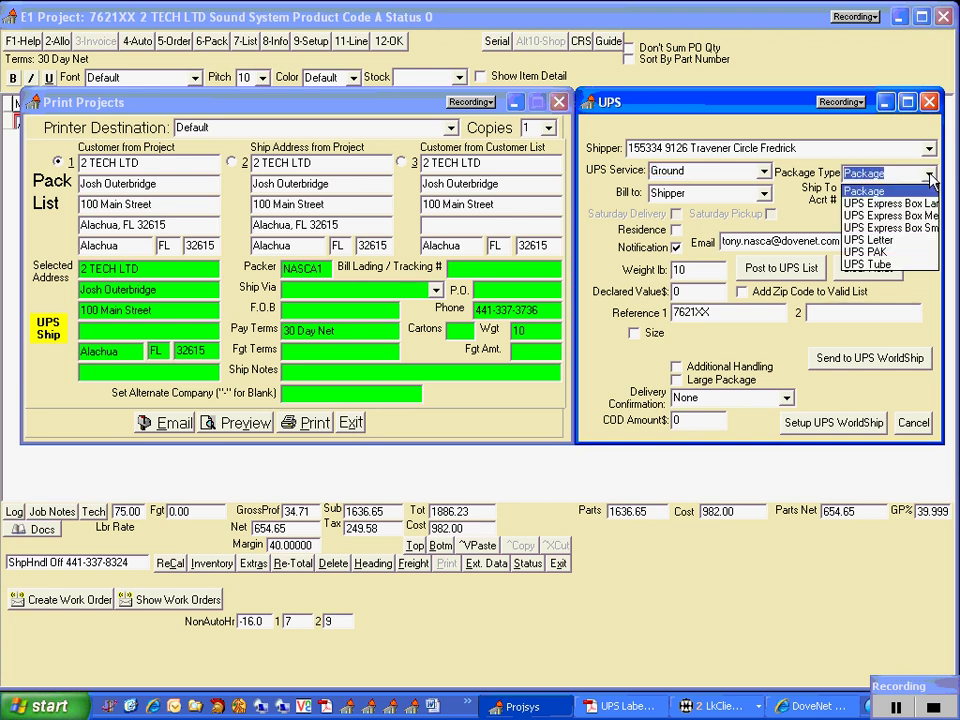
click(930, 178)
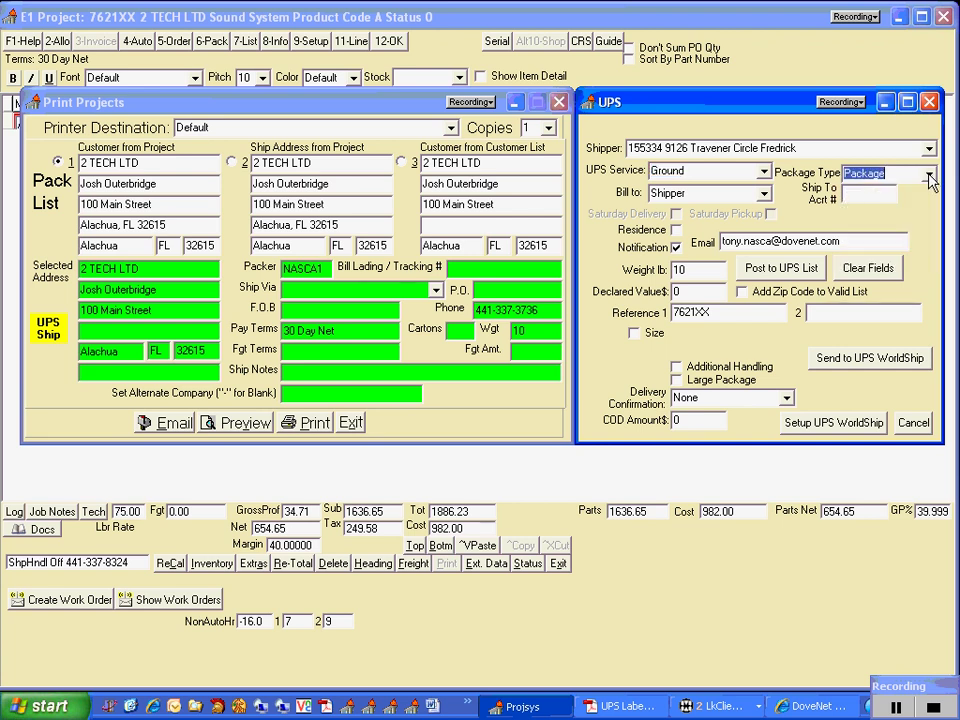
click(764, 195)
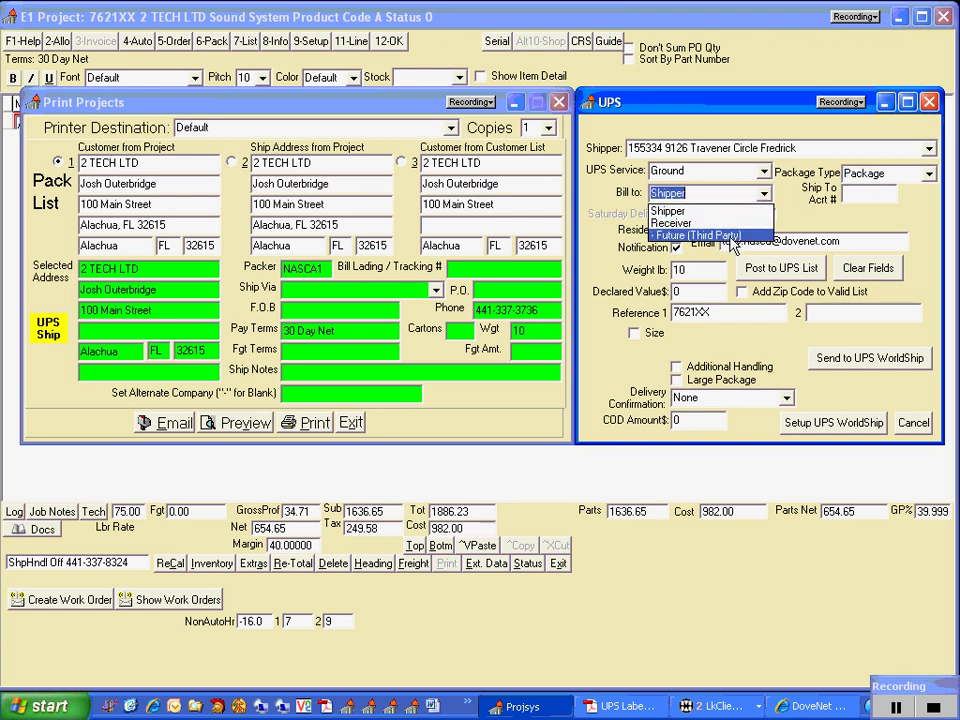
click(795, 221)
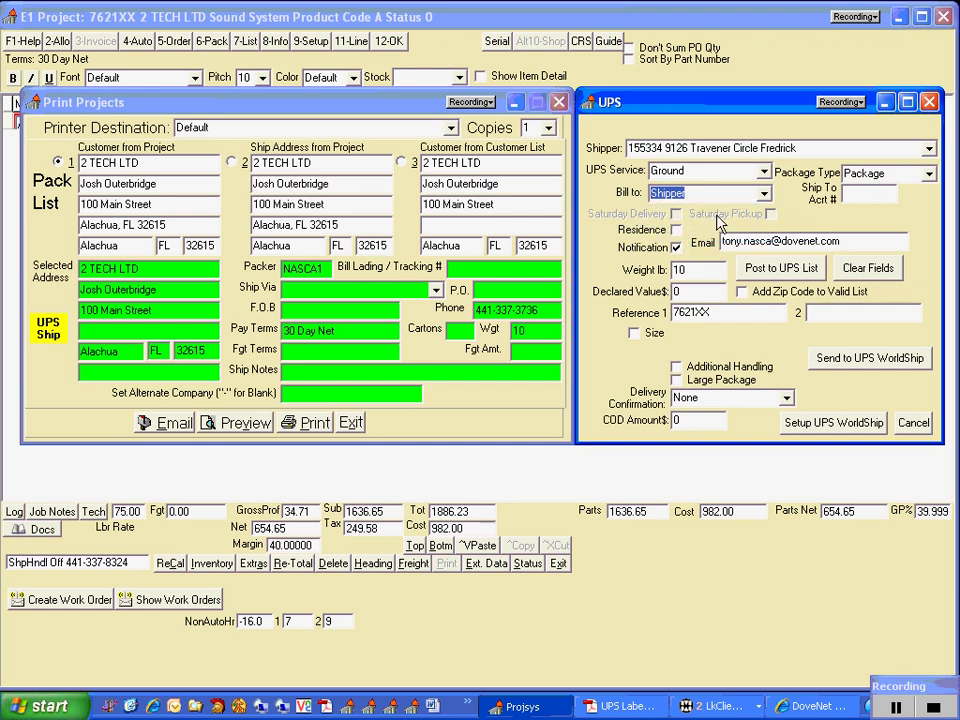
- Set the UPS service to Next Day Air
click(764, 172)
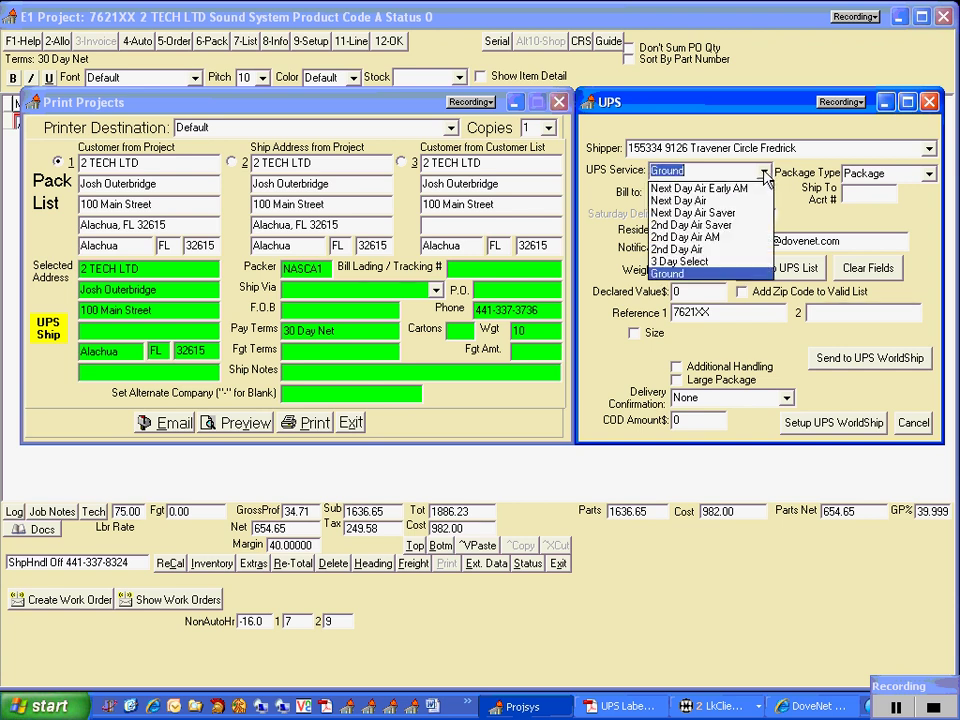
click(718, 201)
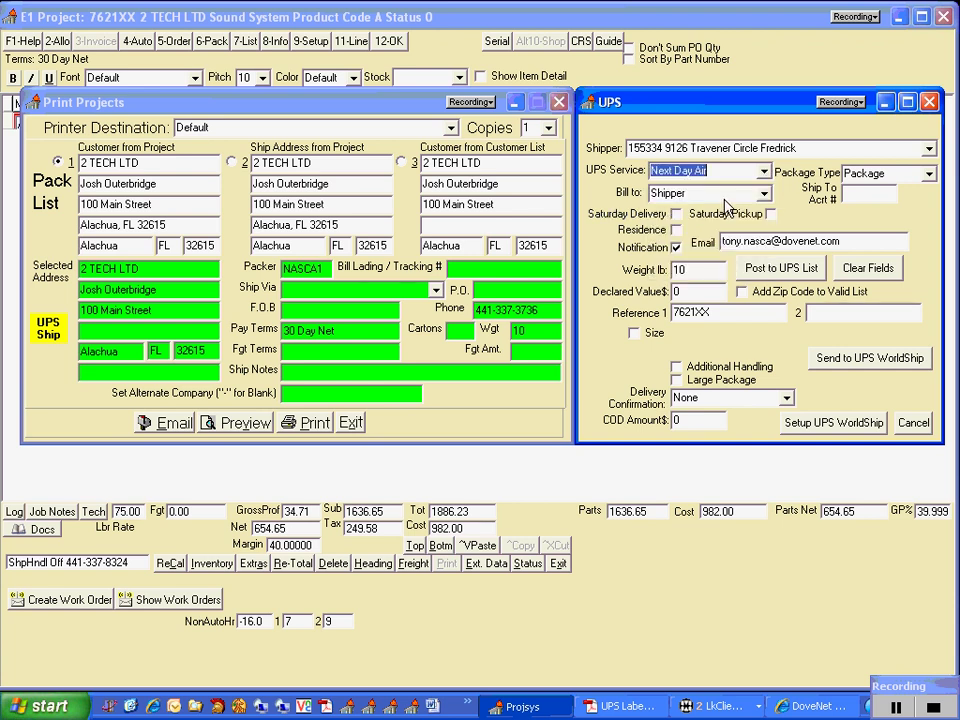
- Examine the shipment's residence, notification, weight, reference, package size and delivery confirmation options
click(676, 230)
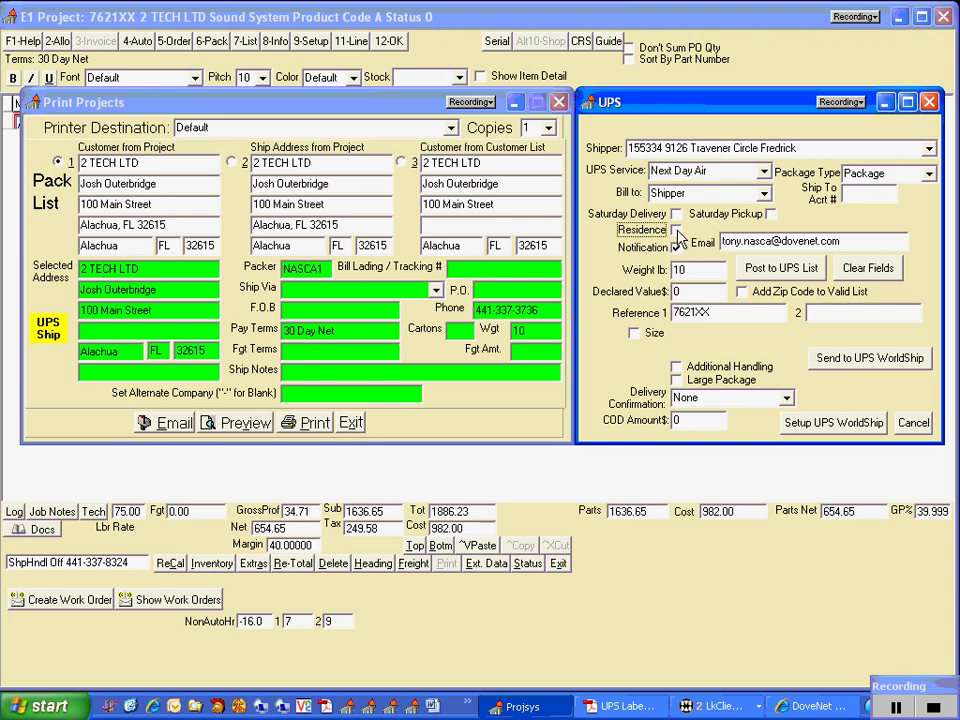
click(676, 245)
click(686, 250)
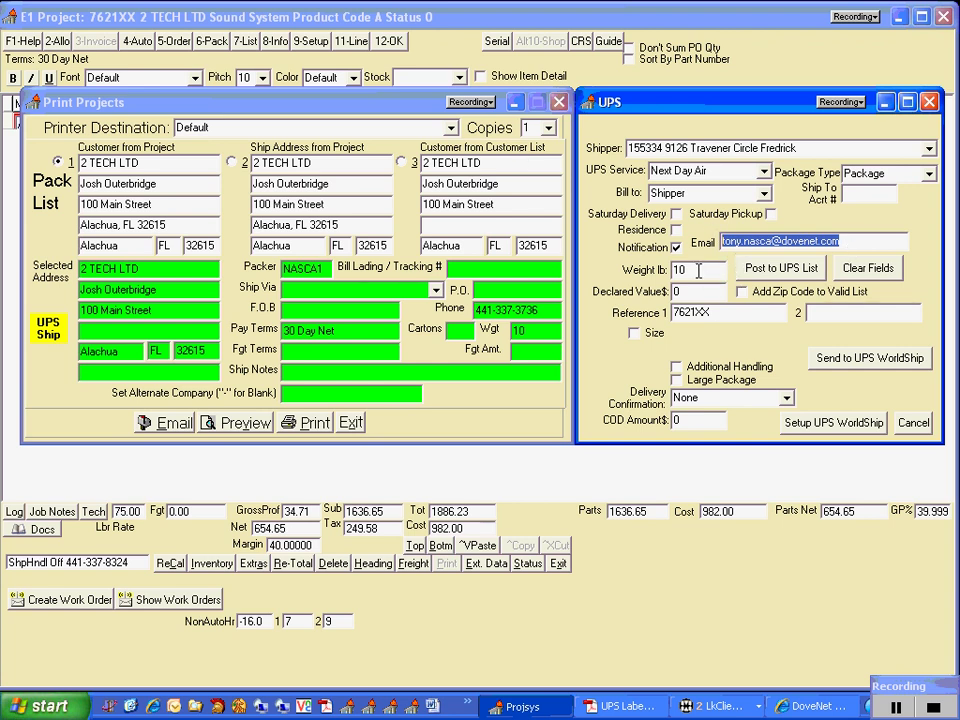
click(700, 269)
key(shift+Tab)
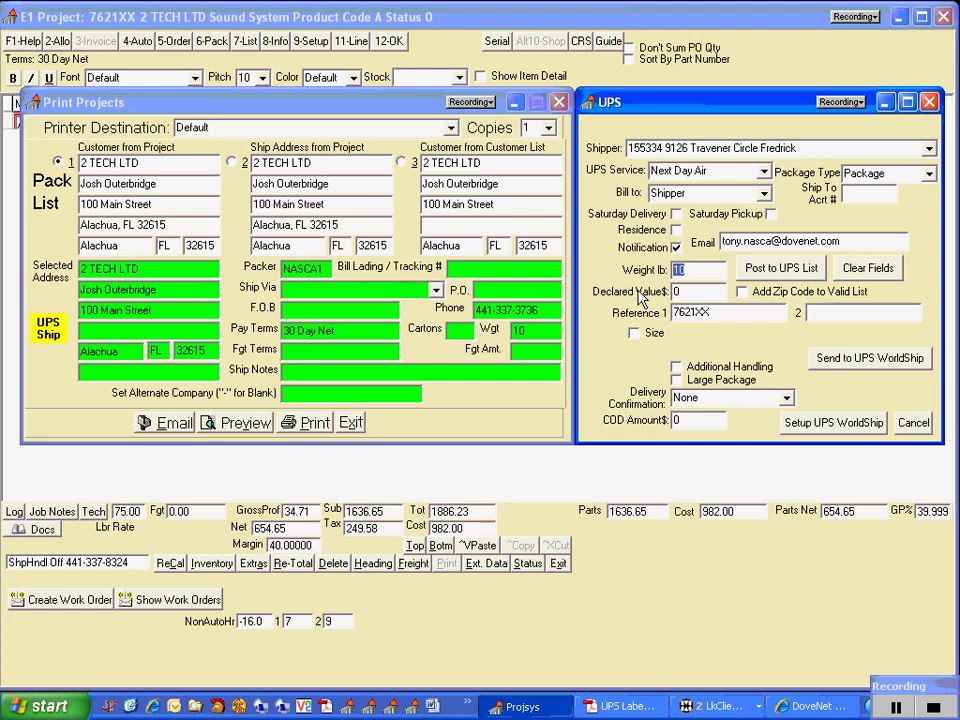
click(722, 314)
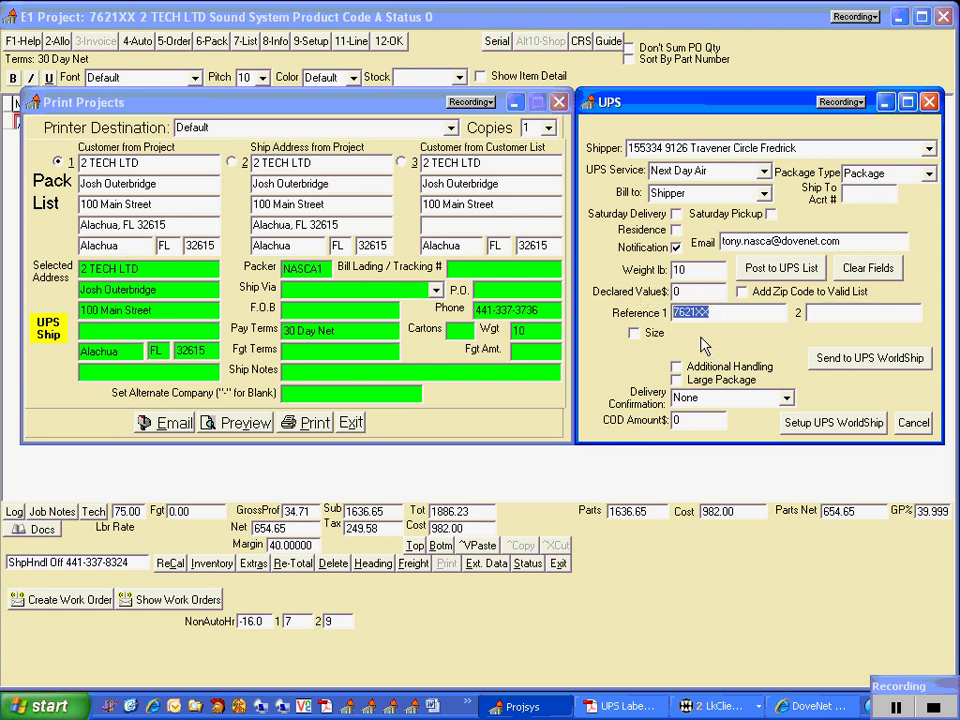
click(840, 314)
click(652, 338)
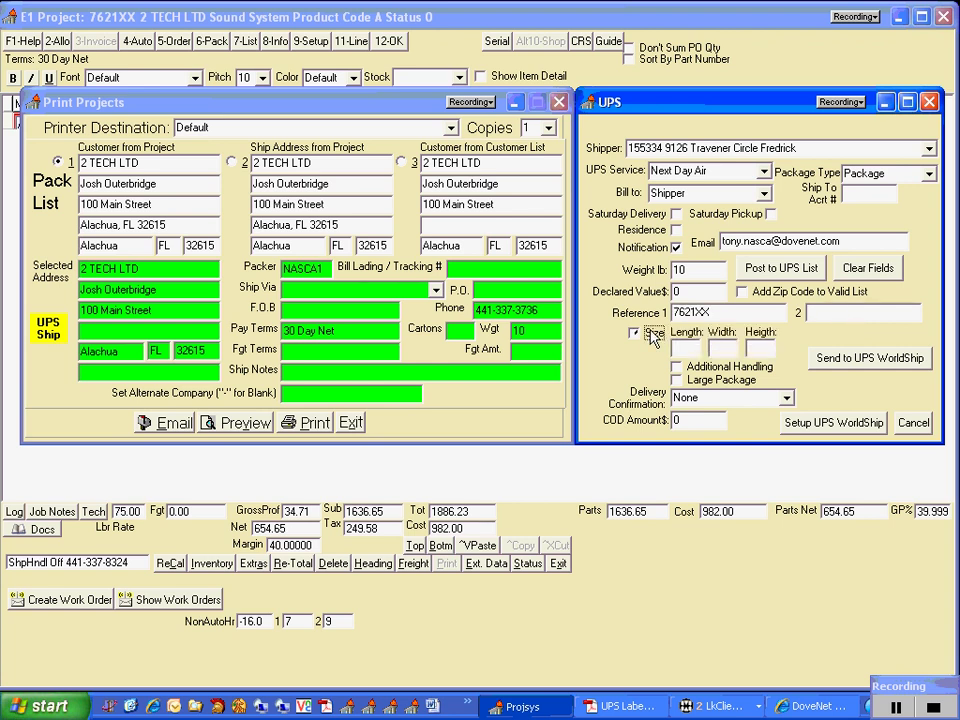
click(652, 336)
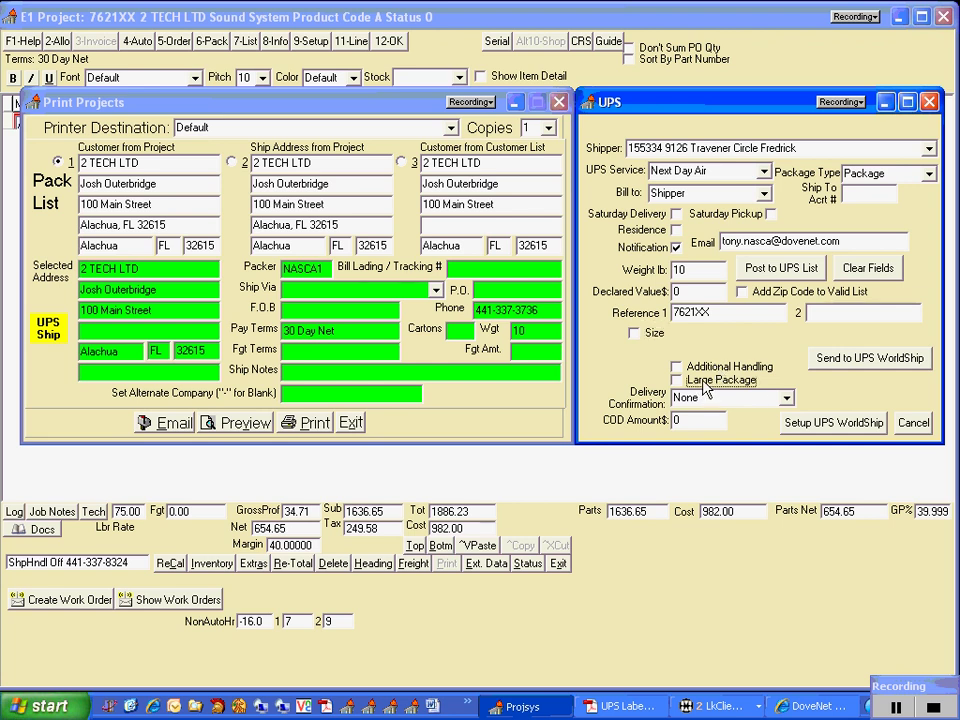
click(787, 398)
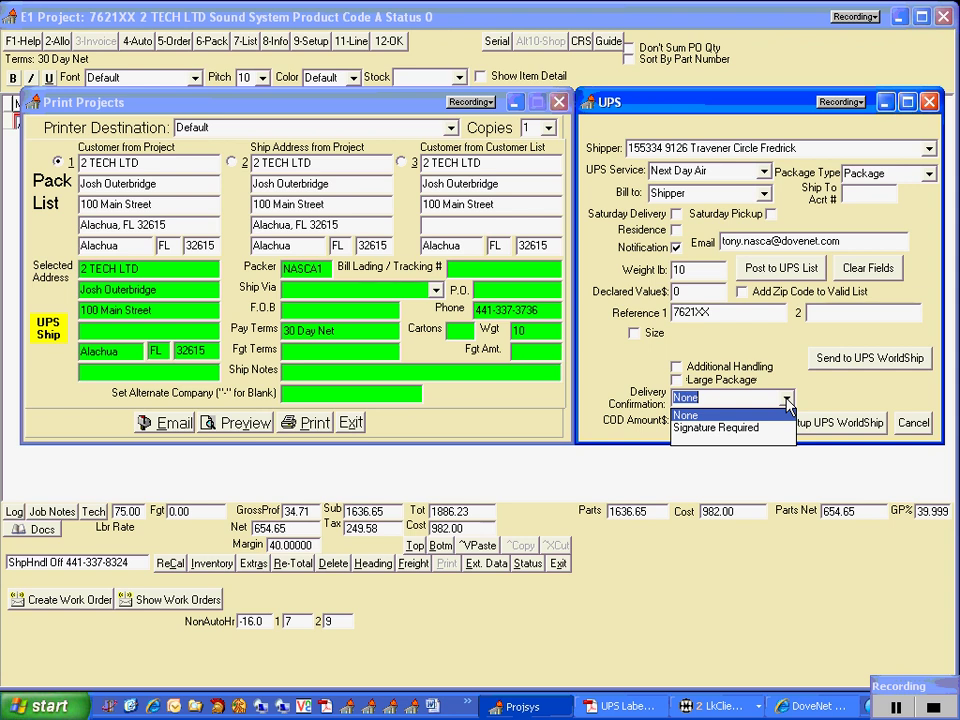
click(788, 398)
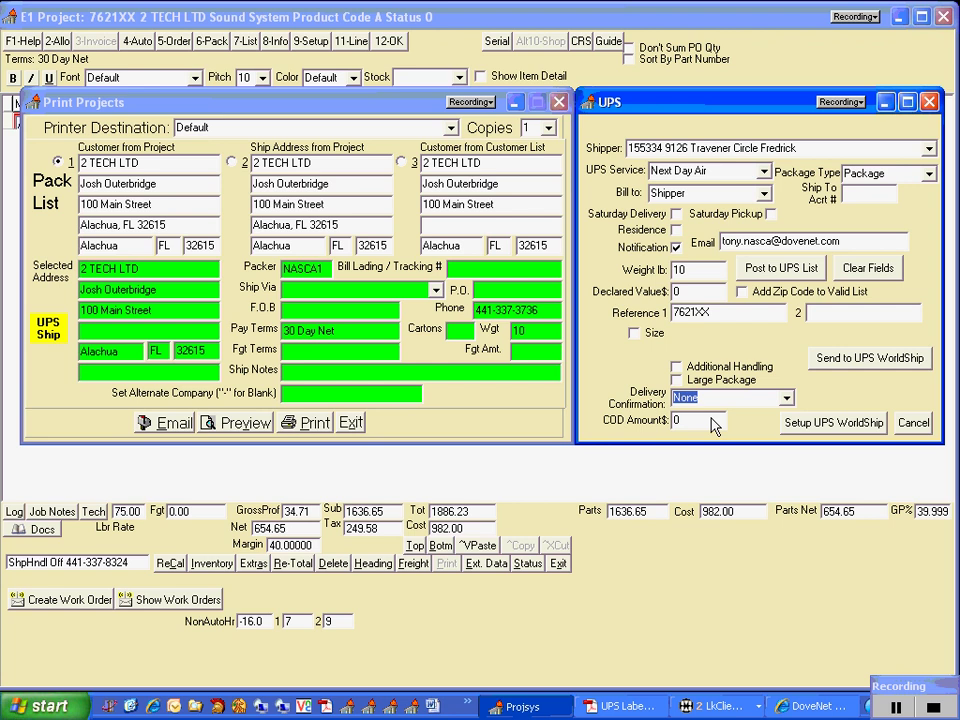
- Post the 10 lb package to the UPS list
key(Tab)
click(763, 276)
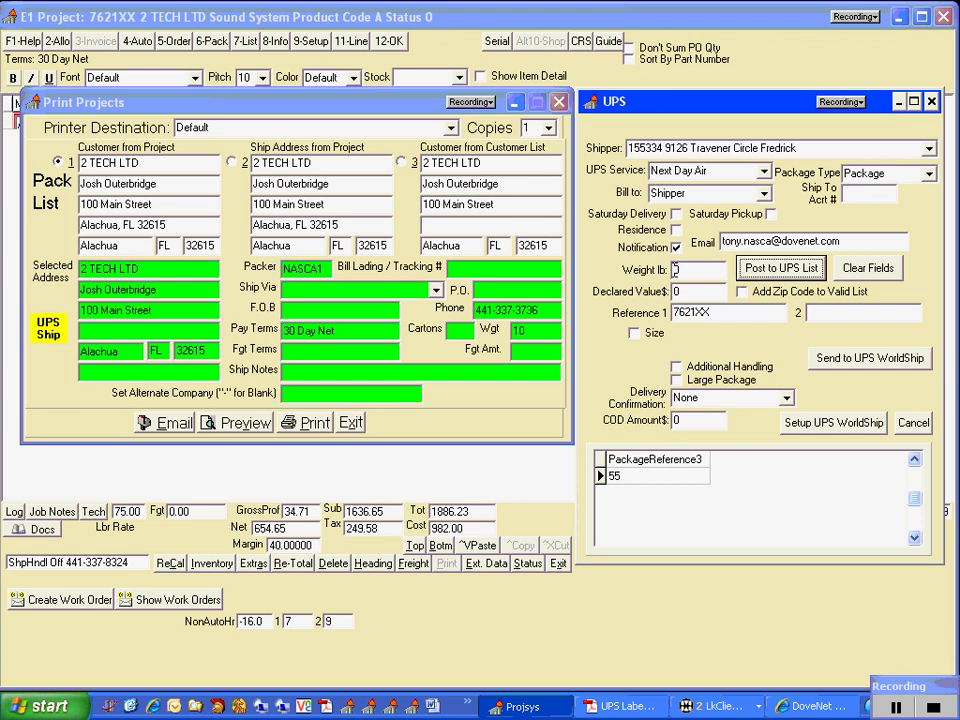
- Post a second package of 5 lb to the UPS list and send the packages to UPS WorldShip
key(shift+Tab)
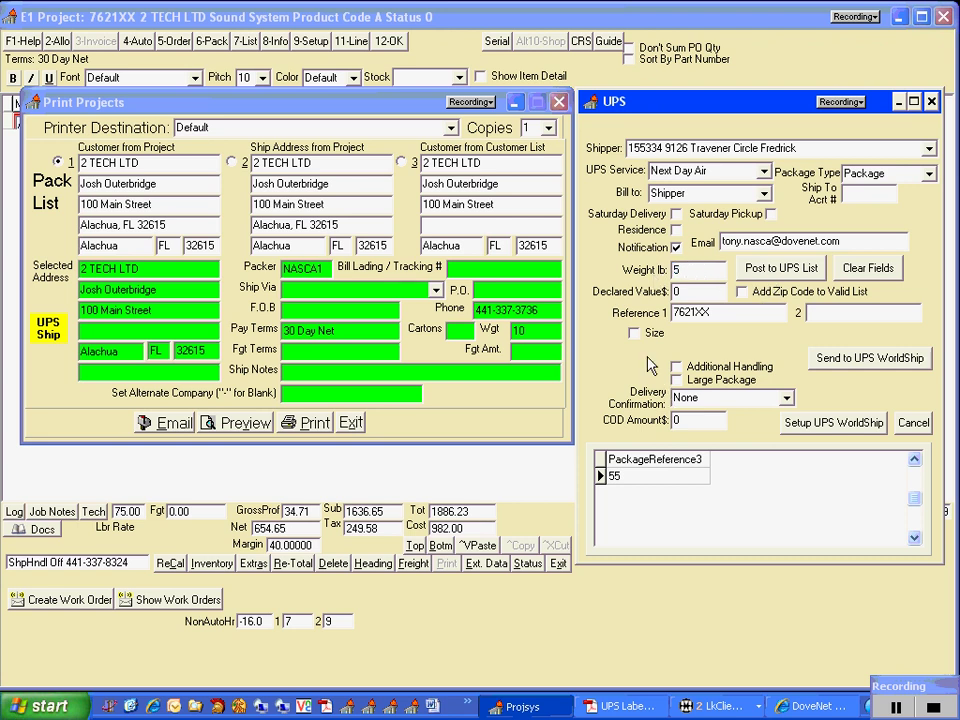
key(shift+Tab)
click(756, 277)
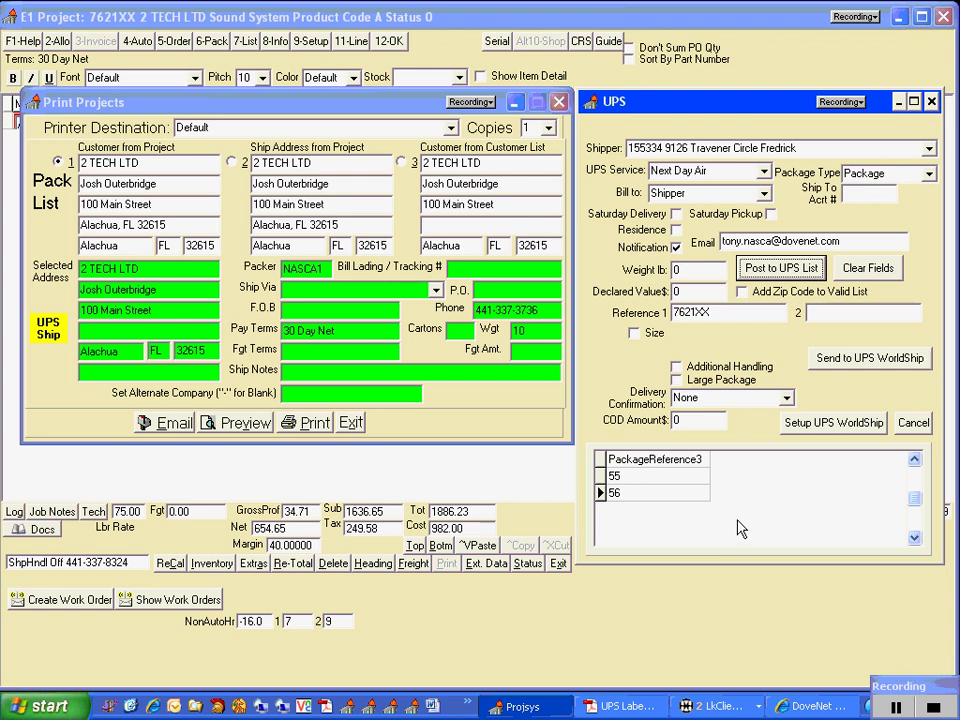
click(834, 364)
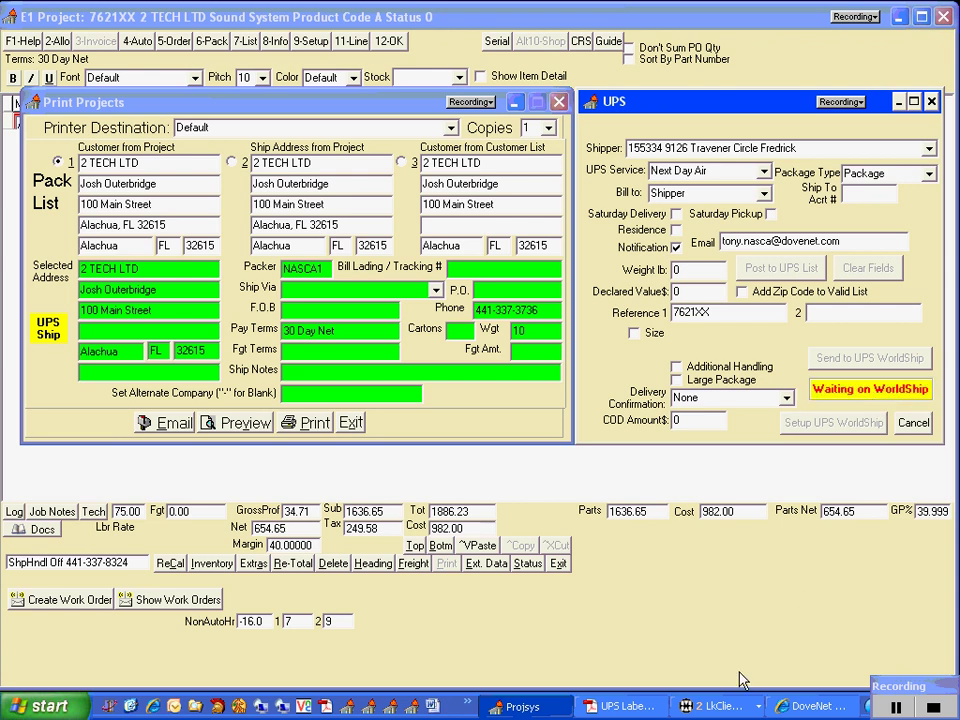
- Switch to UPS WorldShip in the remote viewer and examine the UPS Project Import and UPS Export Data maps
click(718, 703)
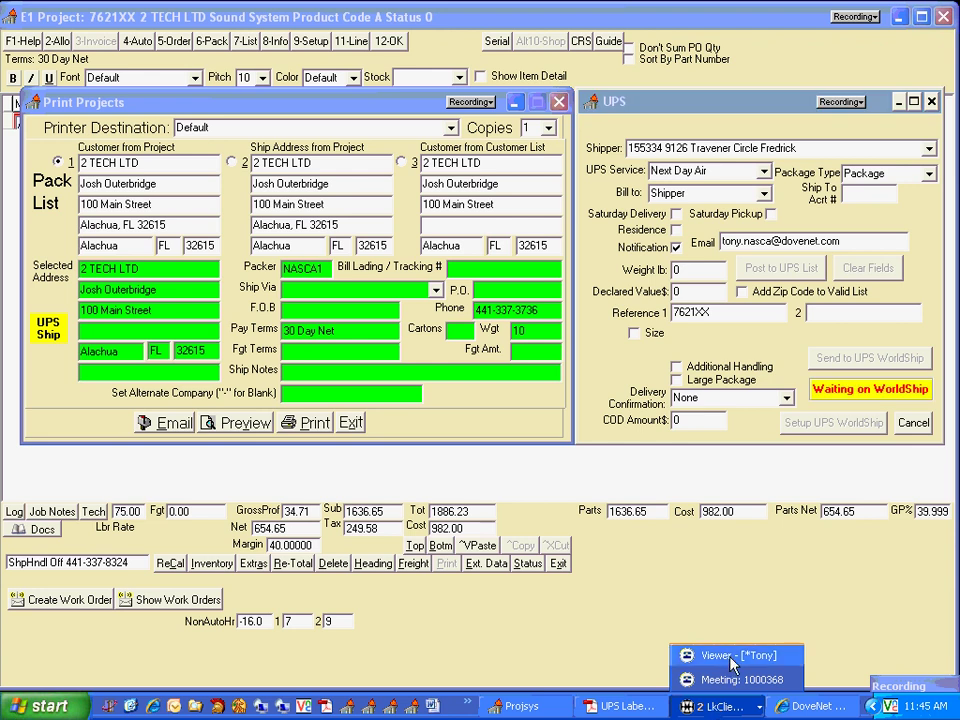
click(735, 667)
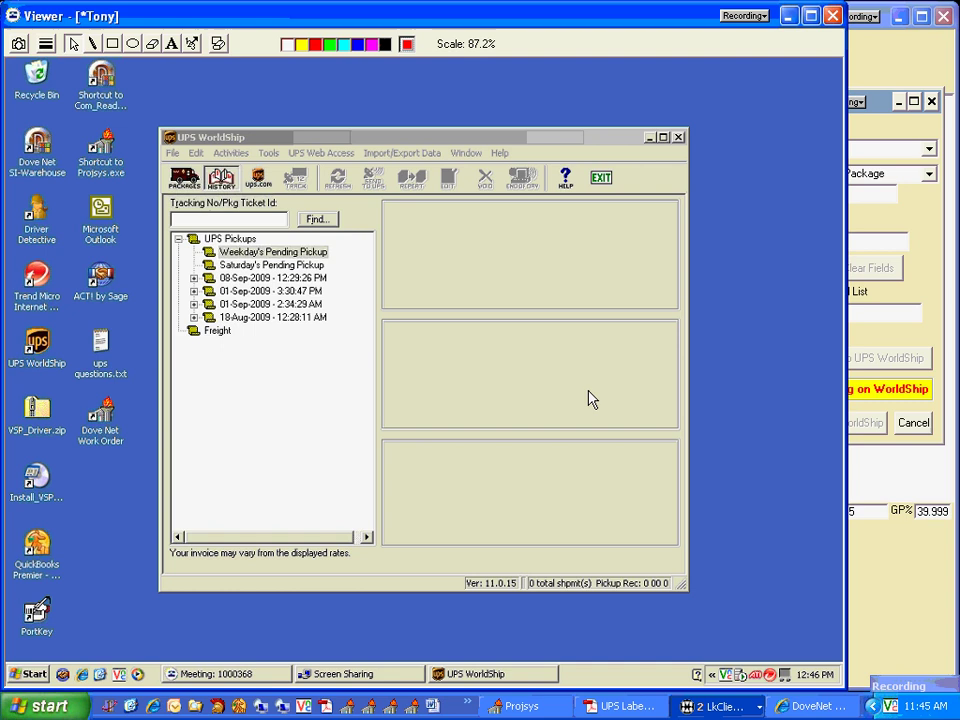
click(420, 155)
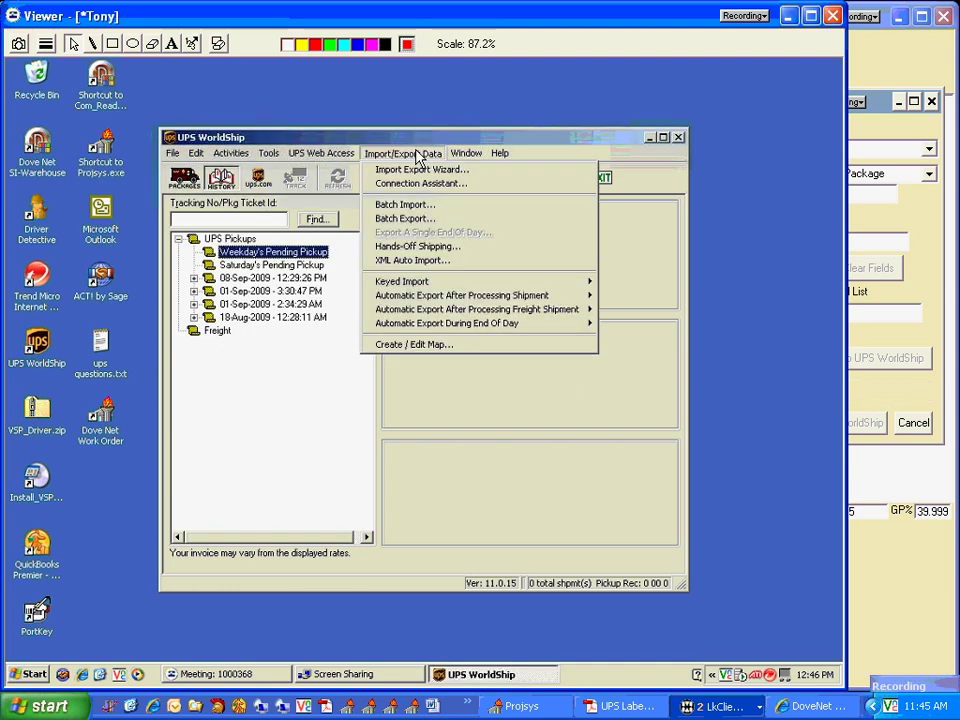
click(463, 345)
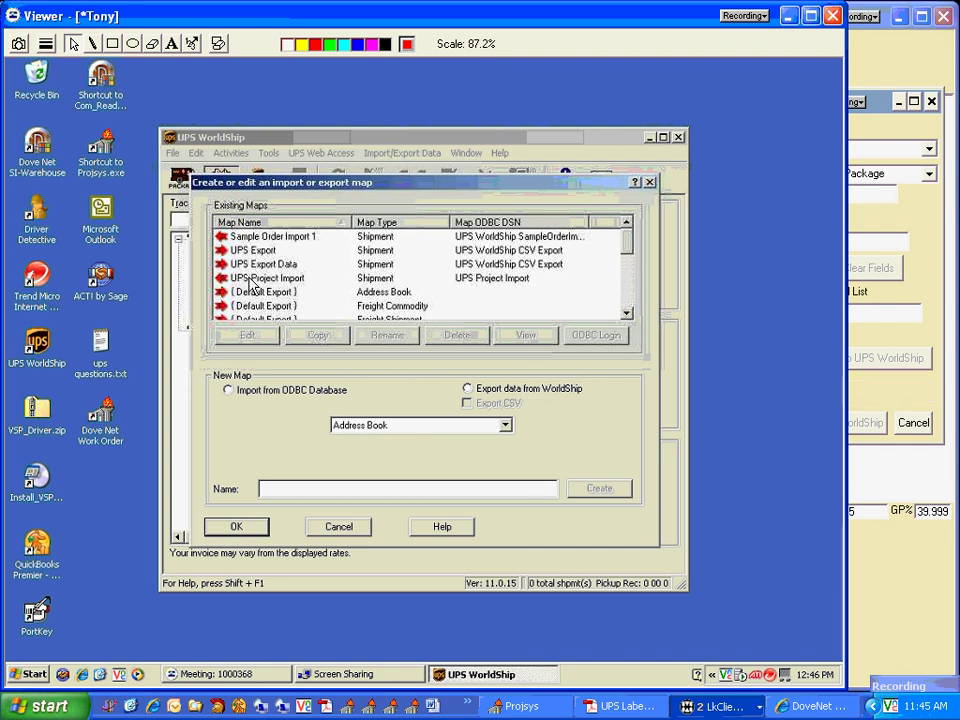
click(251, 280)
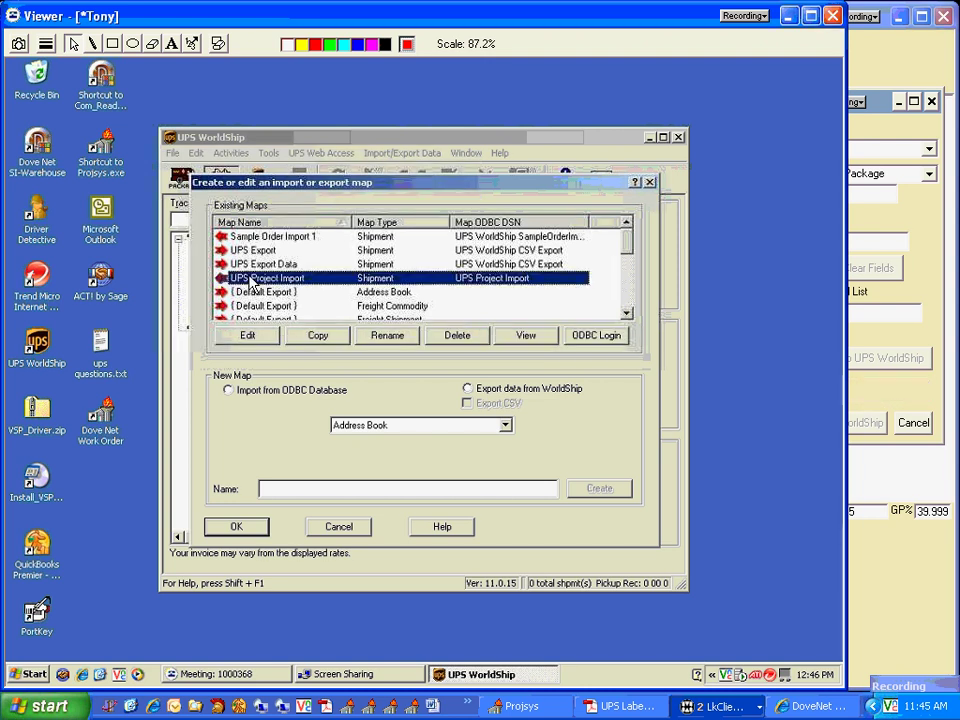
click(259, 265)
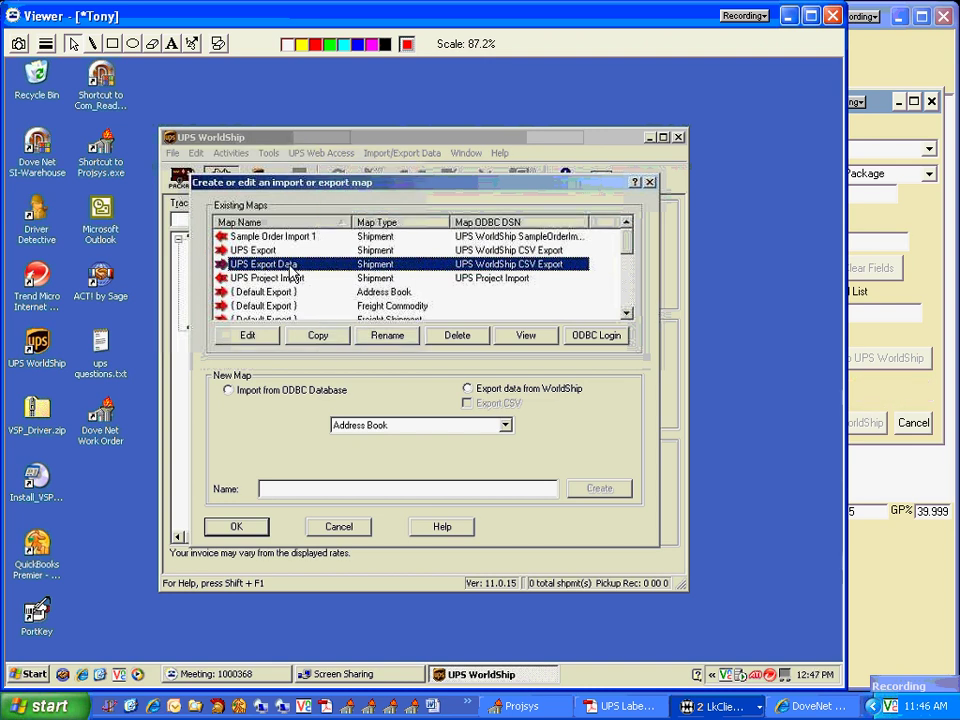
click(649, 183)
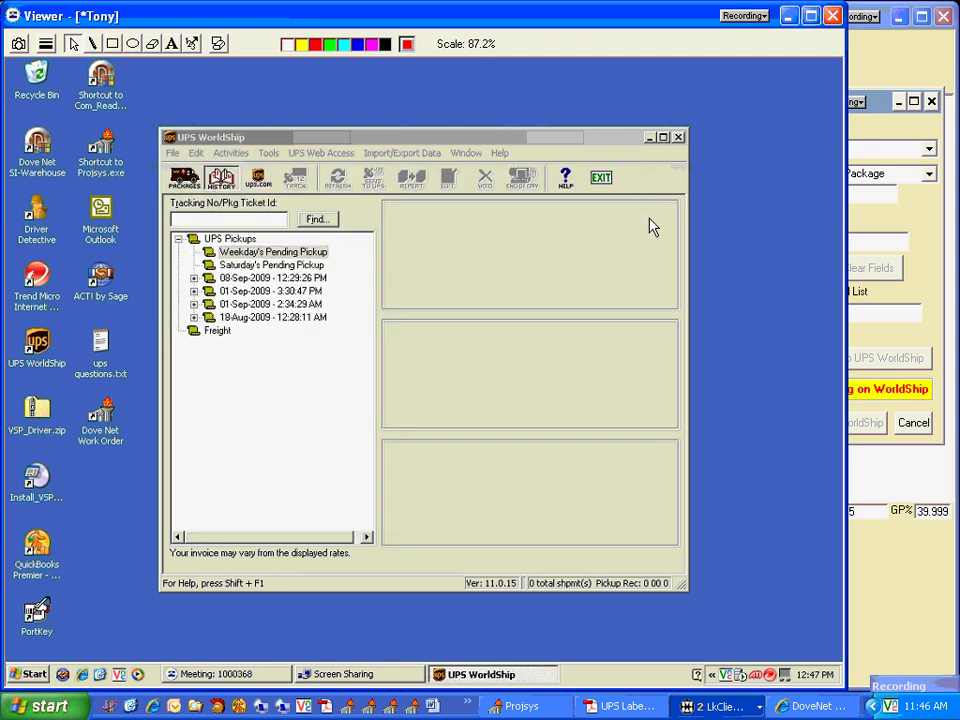
- Batch import the shipments with the UPS Project Import map, processing them automatically after import
click(388, 158)
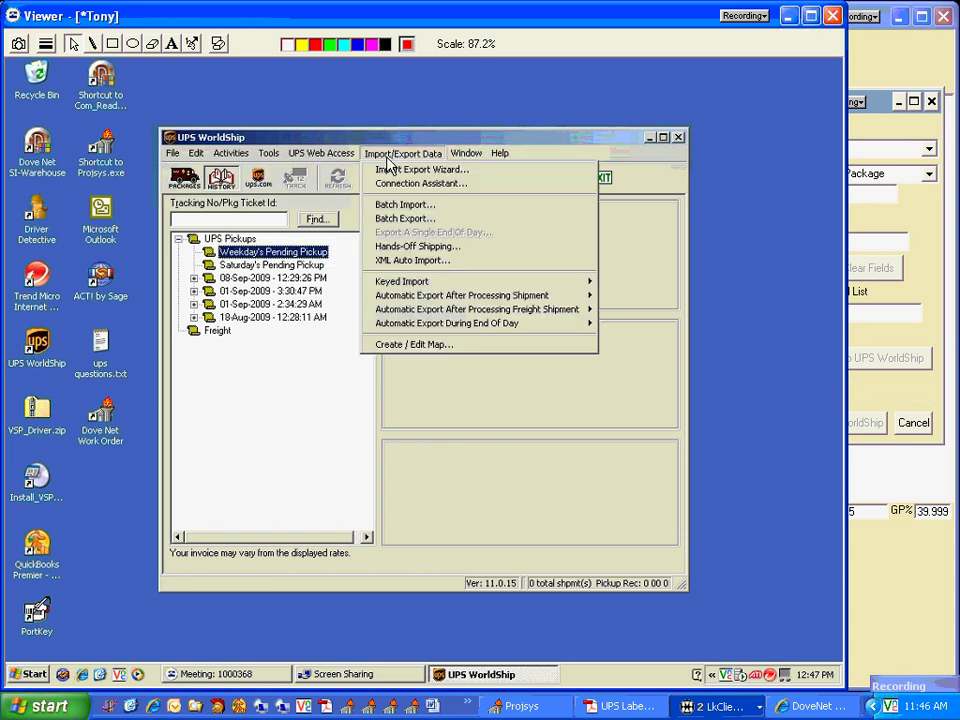
click(400, 205)
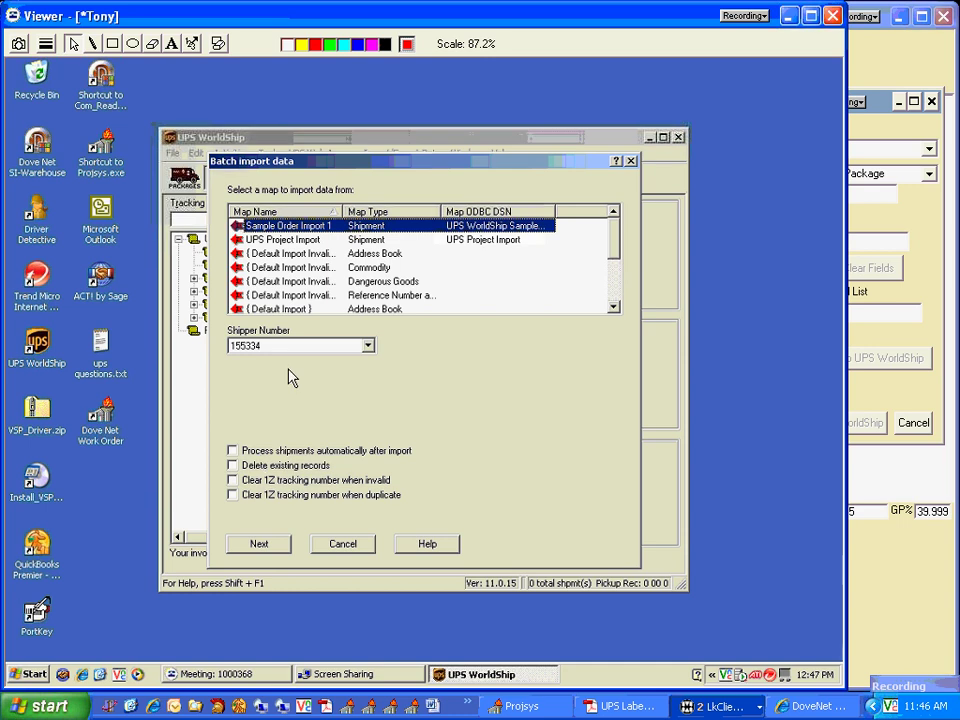
click(280, 240)
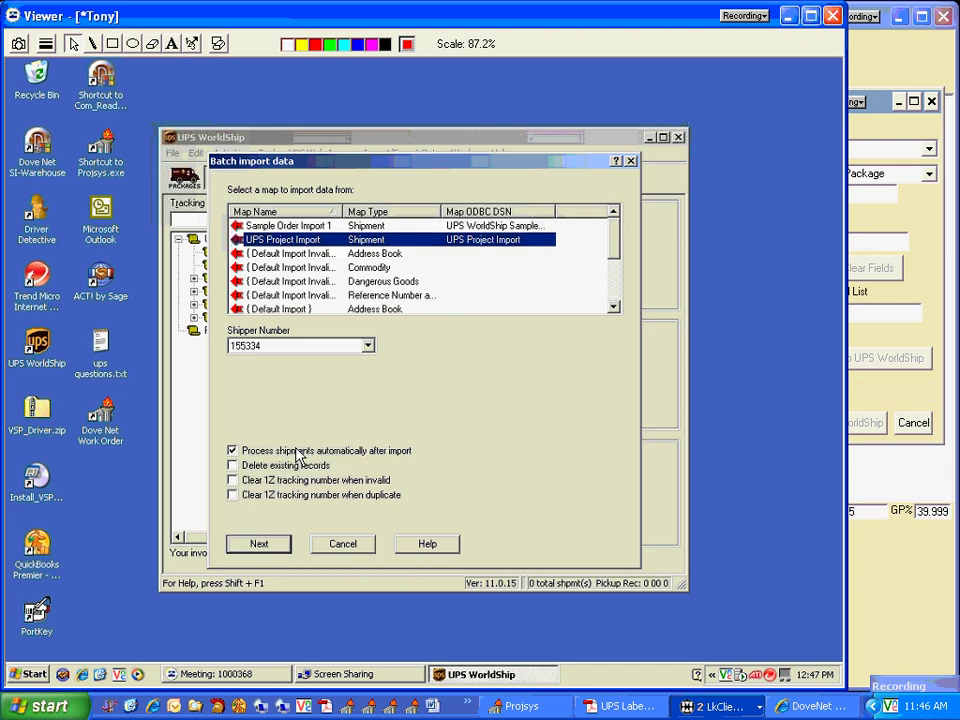
click(279, 544)
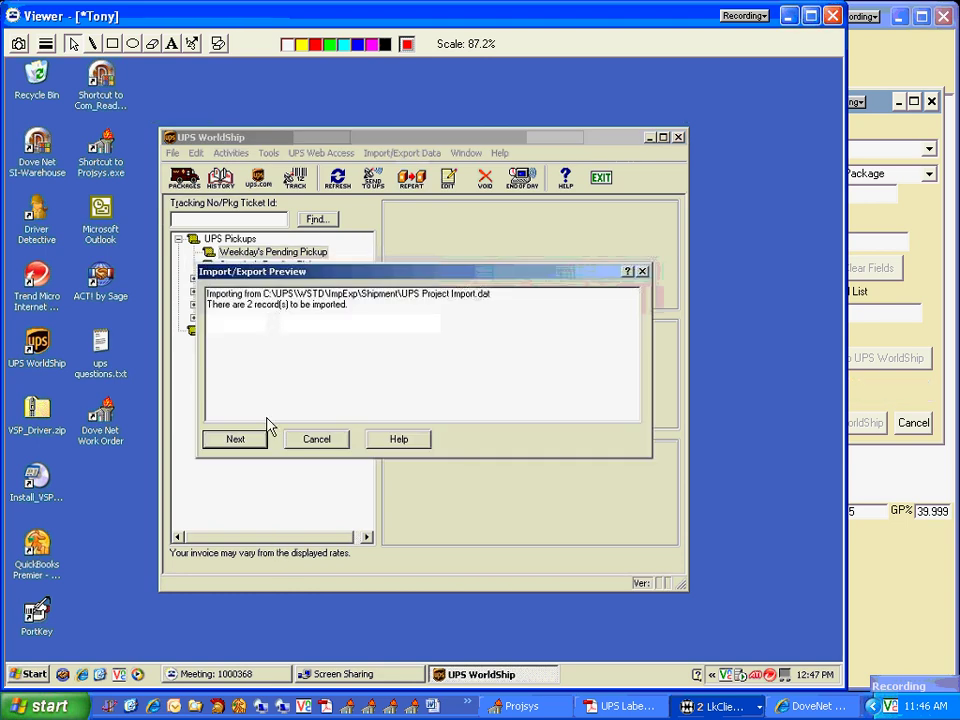
click(253, 441)
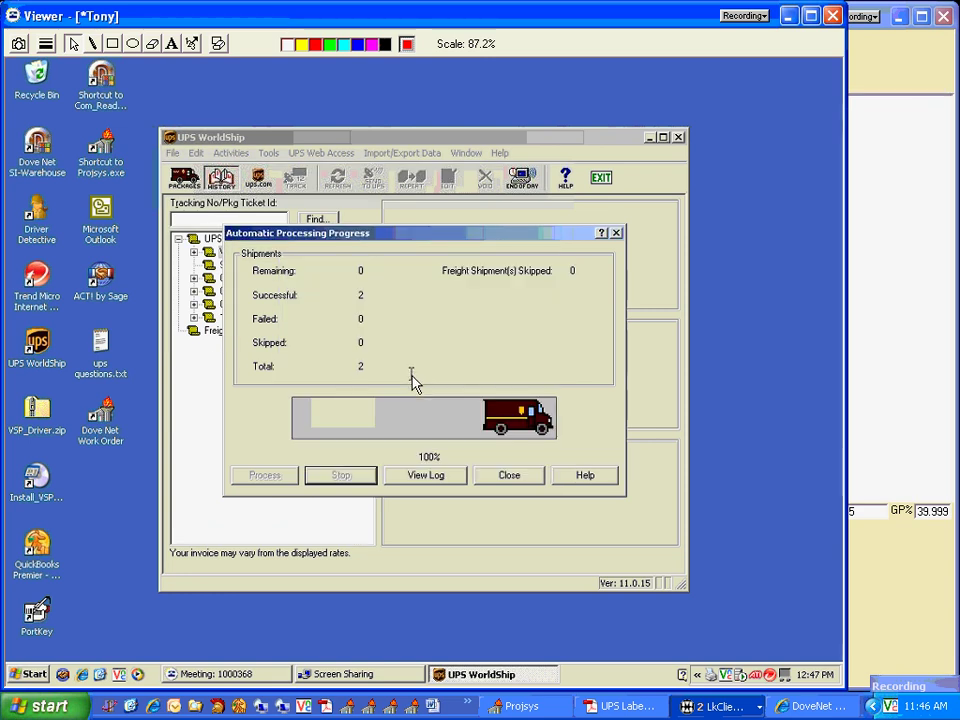
click(510, 475)
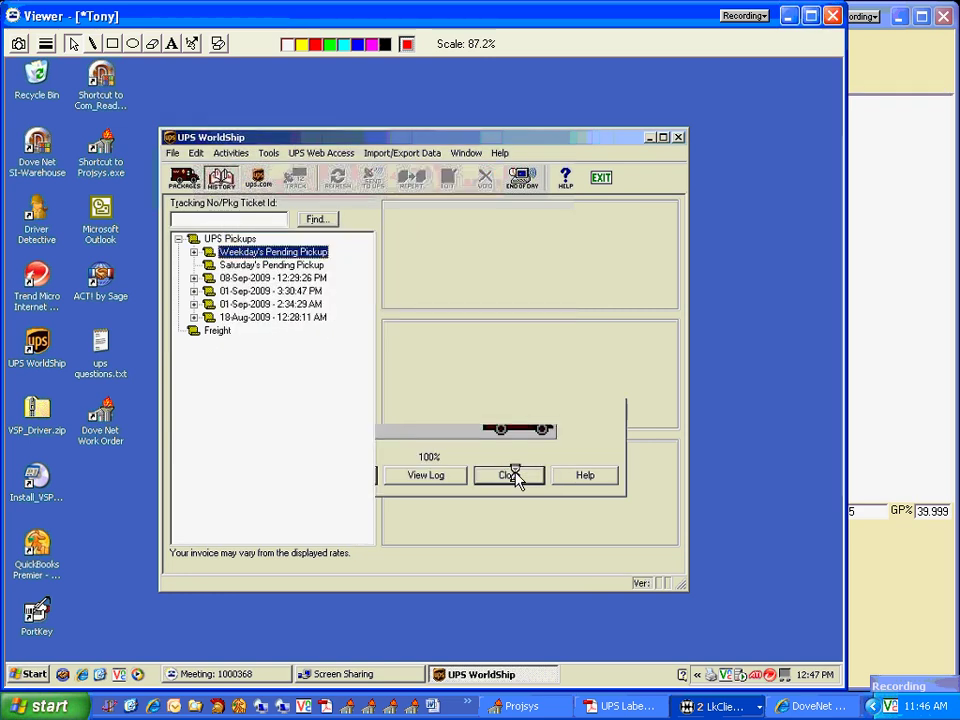
- Examine the details of both 2 TECH LTD shipments under Weekday's Pending Pickup
click(194, 252)
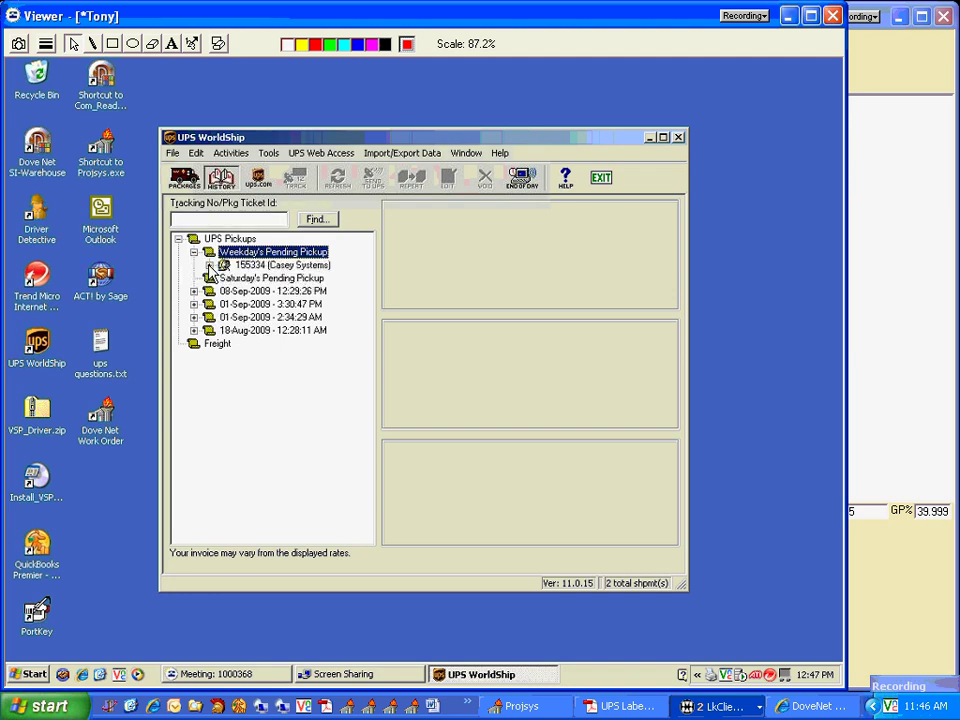
click(209, 265)
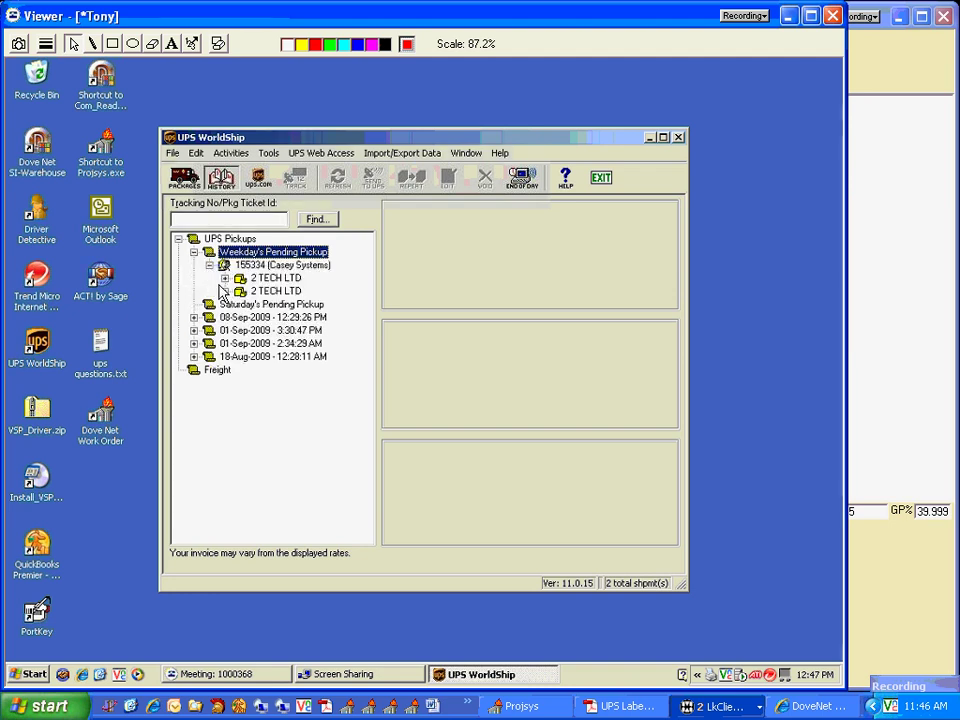
click(284, 277)
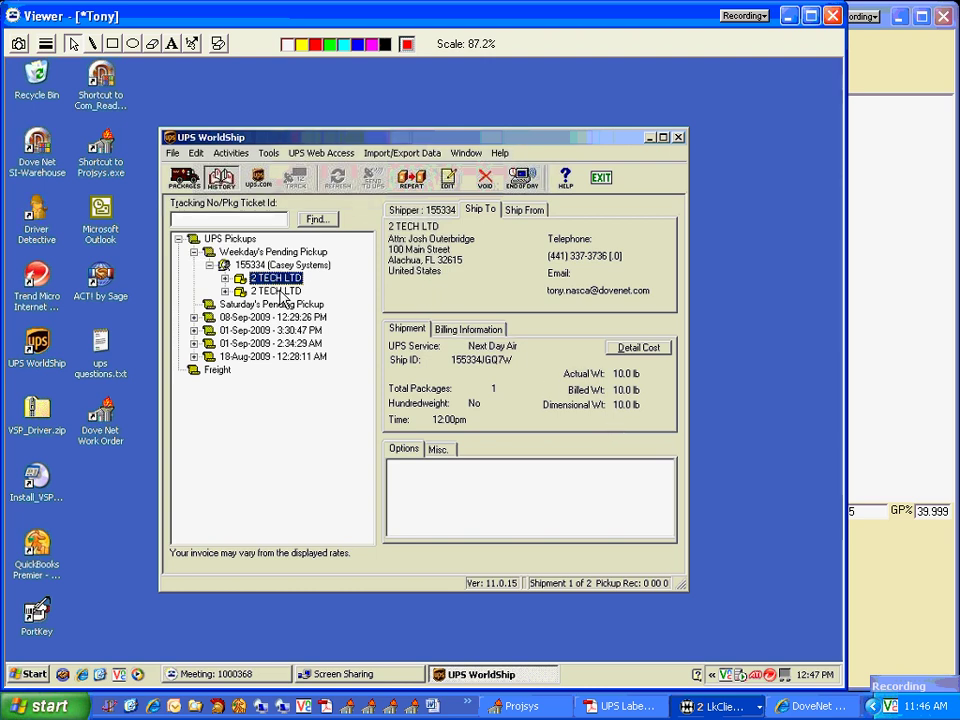
click(279, 292)
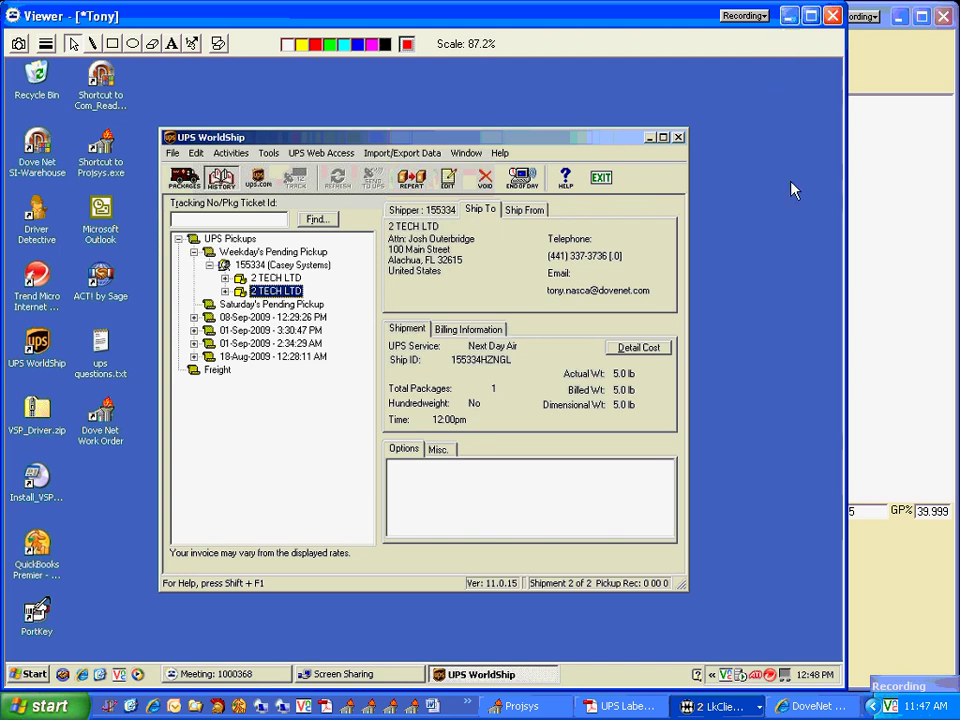
- Switch back to The Project System and check the packing list's tracking number and freight amount
click(789, 16)
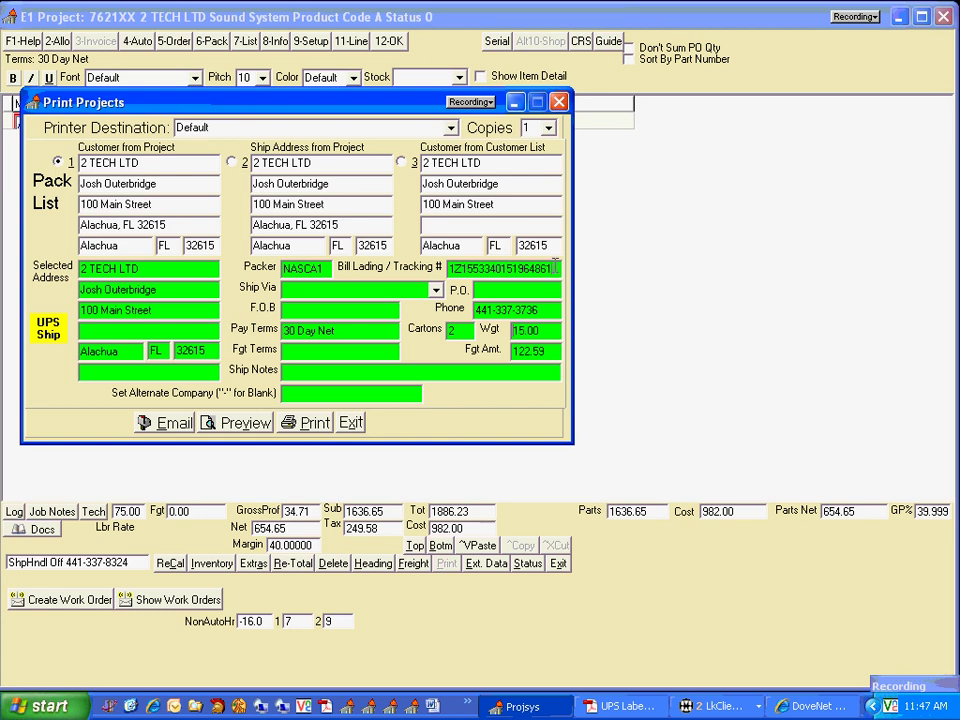
drag(555, 266, 416, 288)
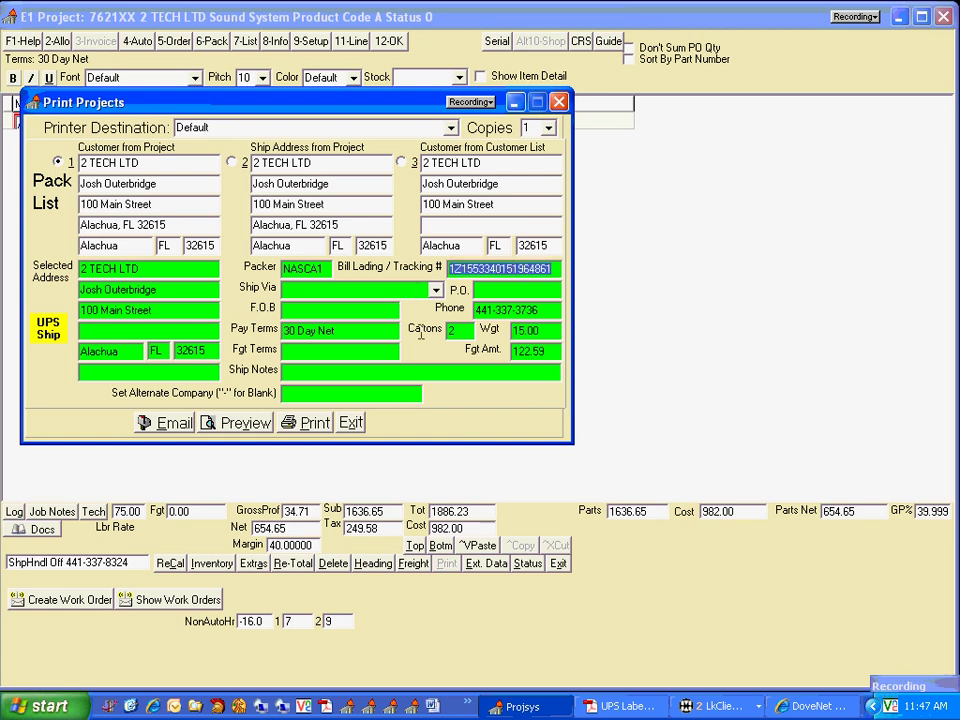
drag(513, 351, 534, 370)
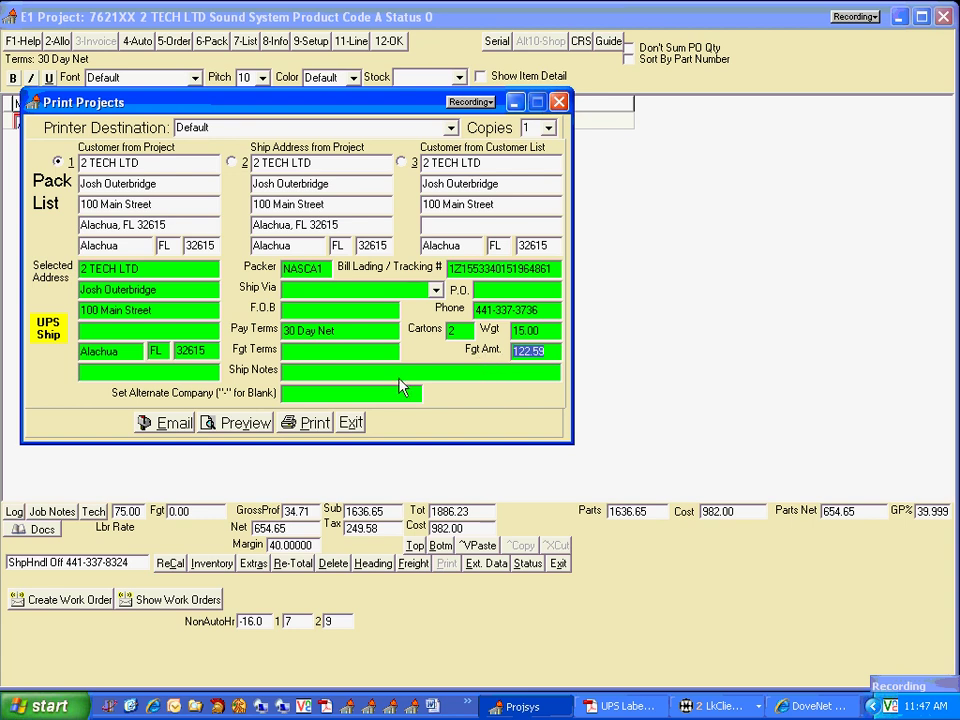
- Preview the packing list and examine its bill number and the additional tracking number line
click(252, 424)
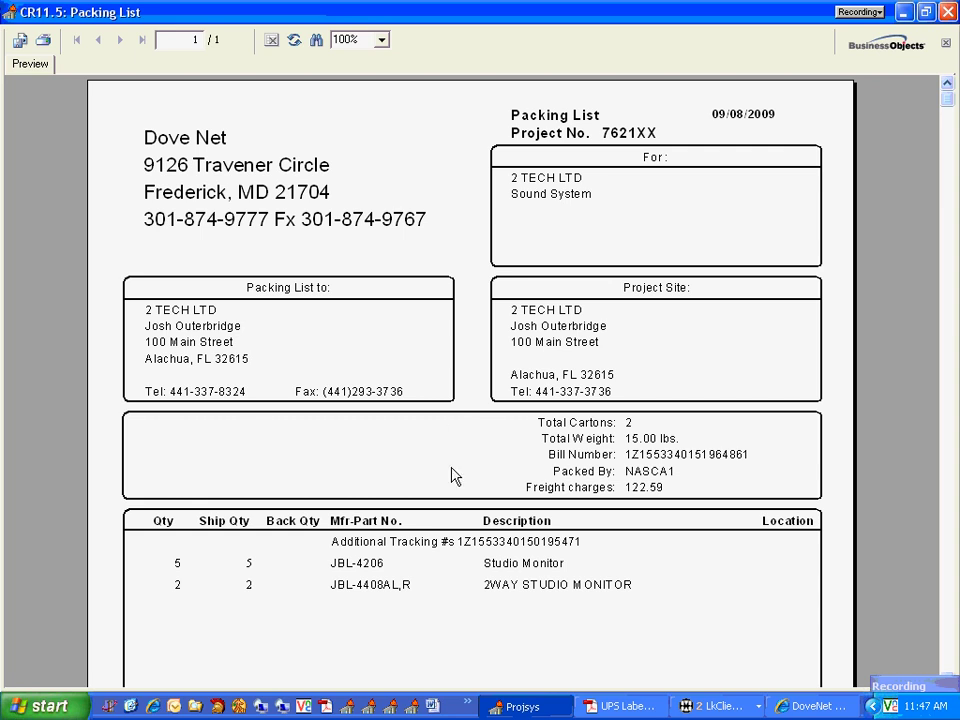
click(714, 458)
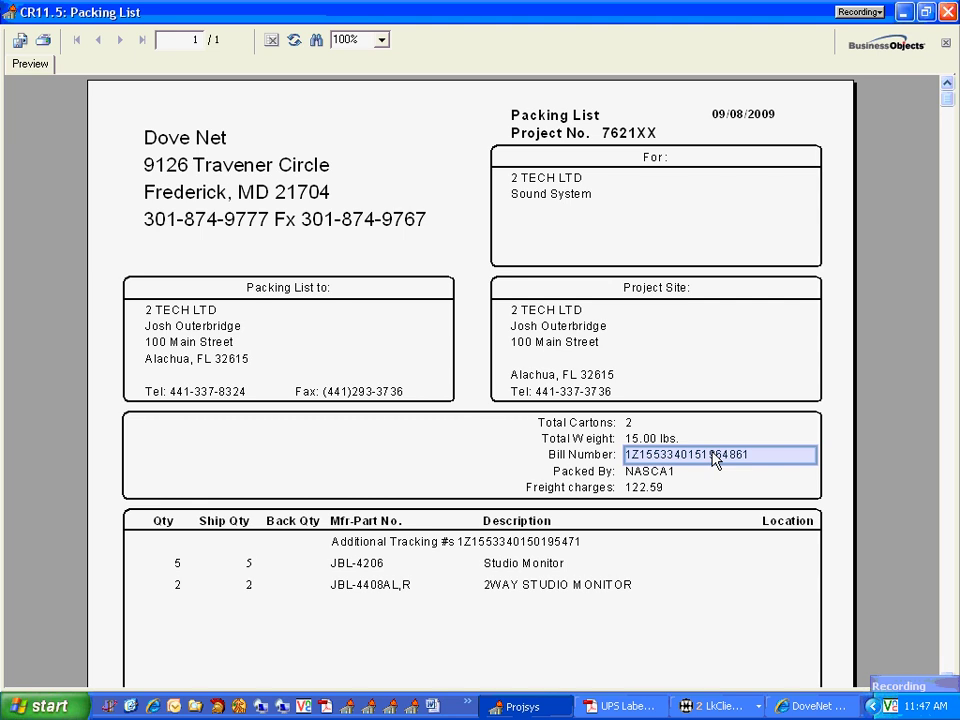
click(490, 546)
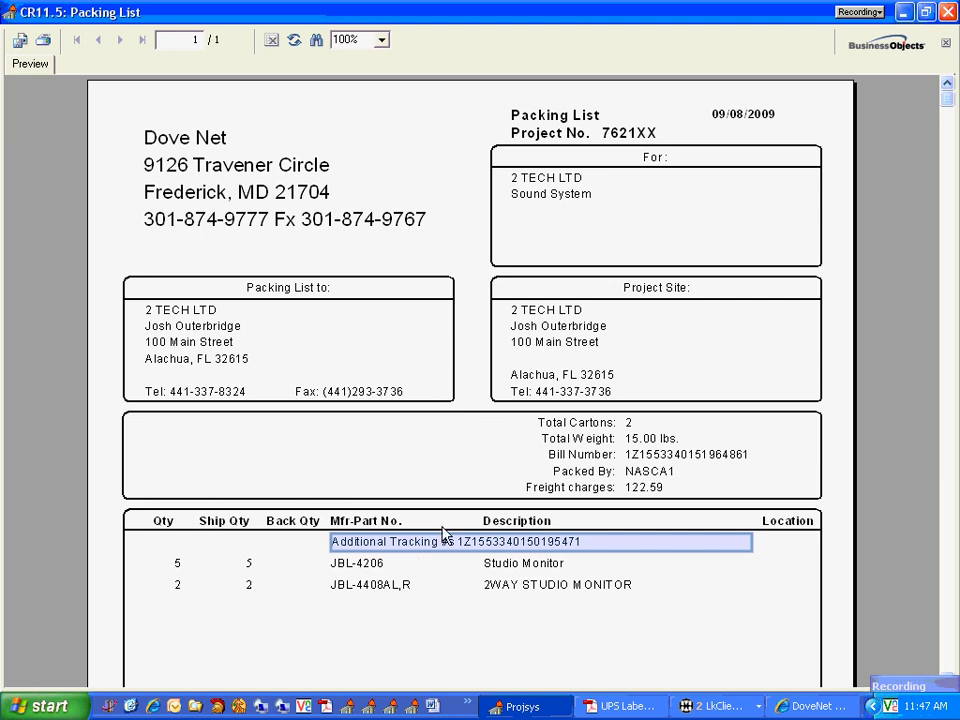
- Close the packing list preview without changing the ship items to Total Shipped, and leave the project
click(946, 12)
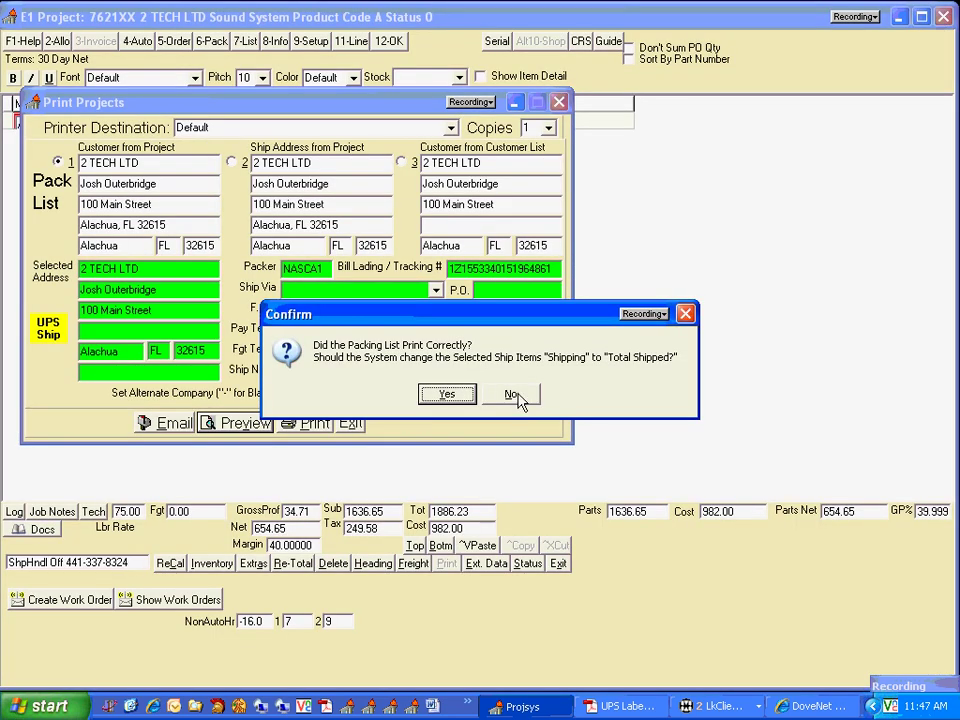
click(510, 394)
click(560, 103)
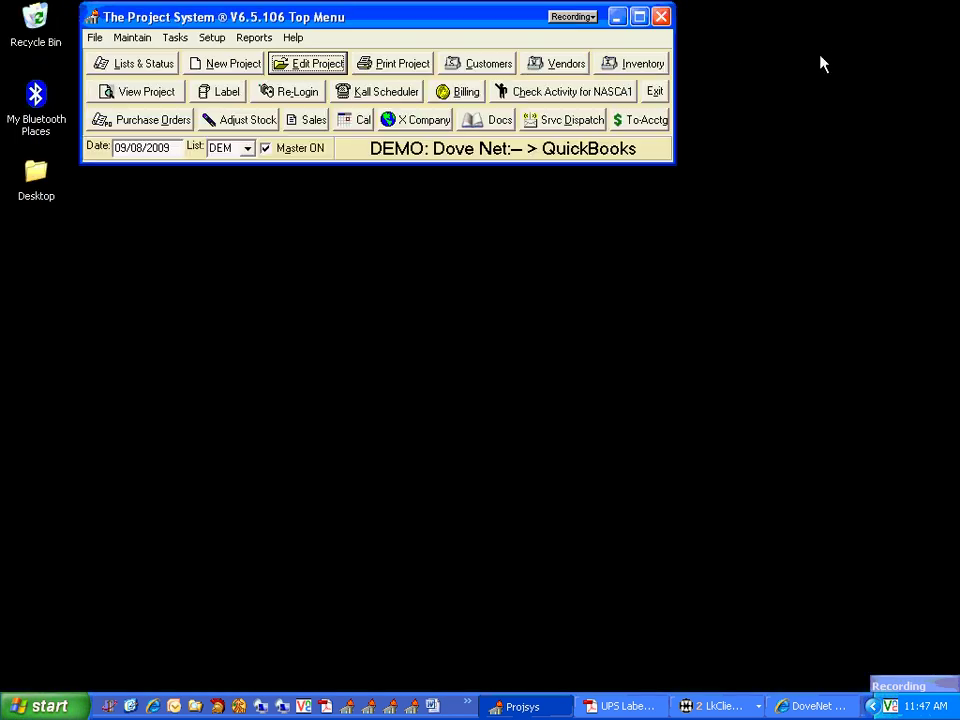
click(617, 16)
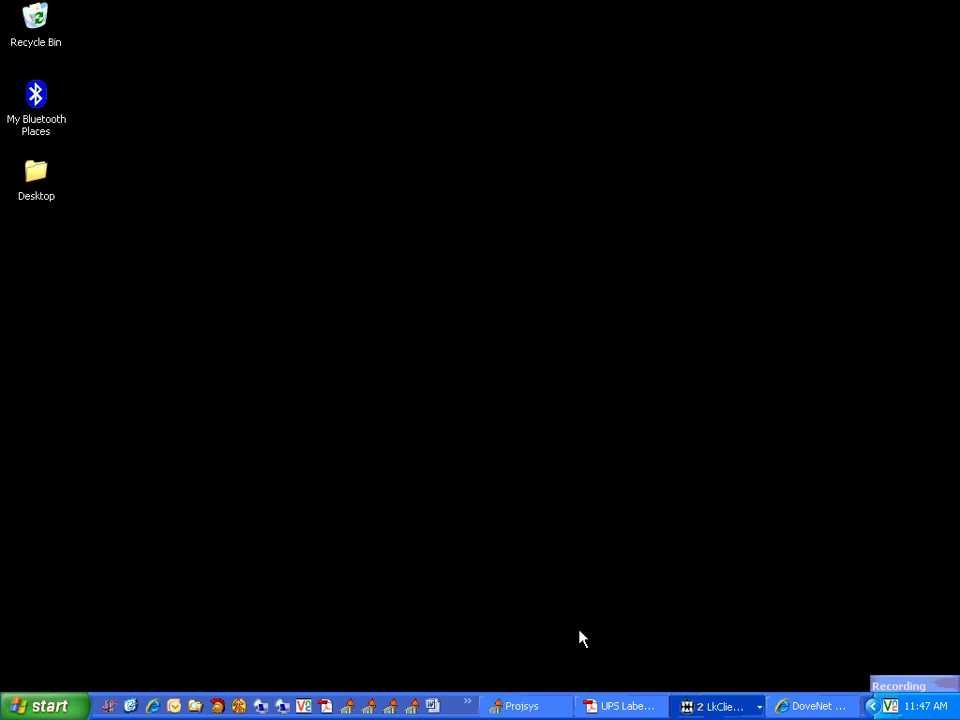
- Switch to Adobe Acrobat and examine the sample shipping label in UPS Label.pdf
click(617, 706)
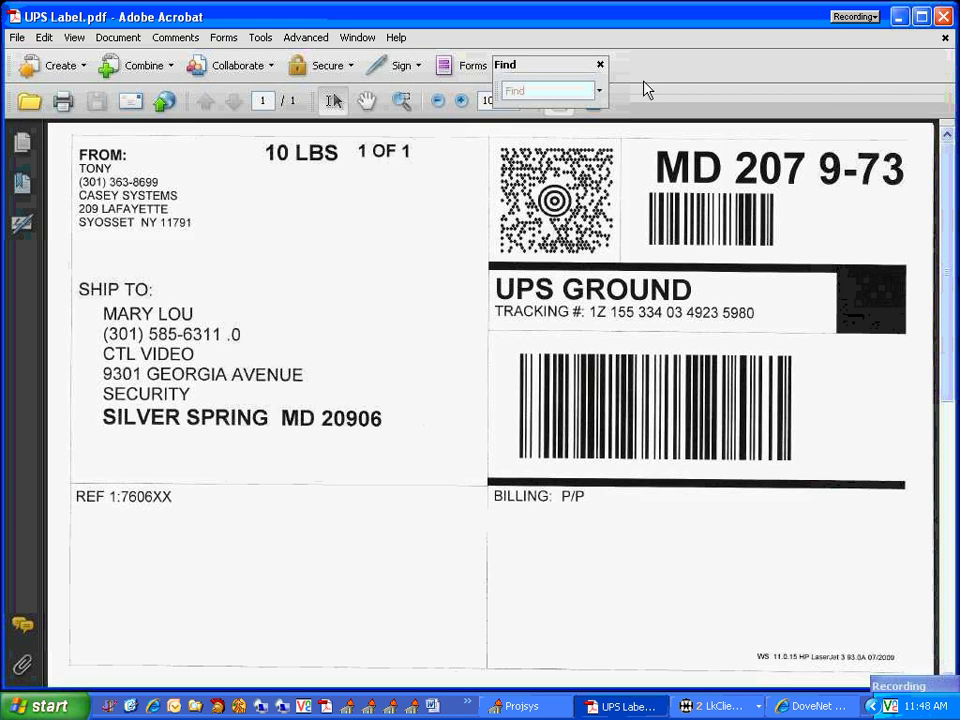
click(898, 18)
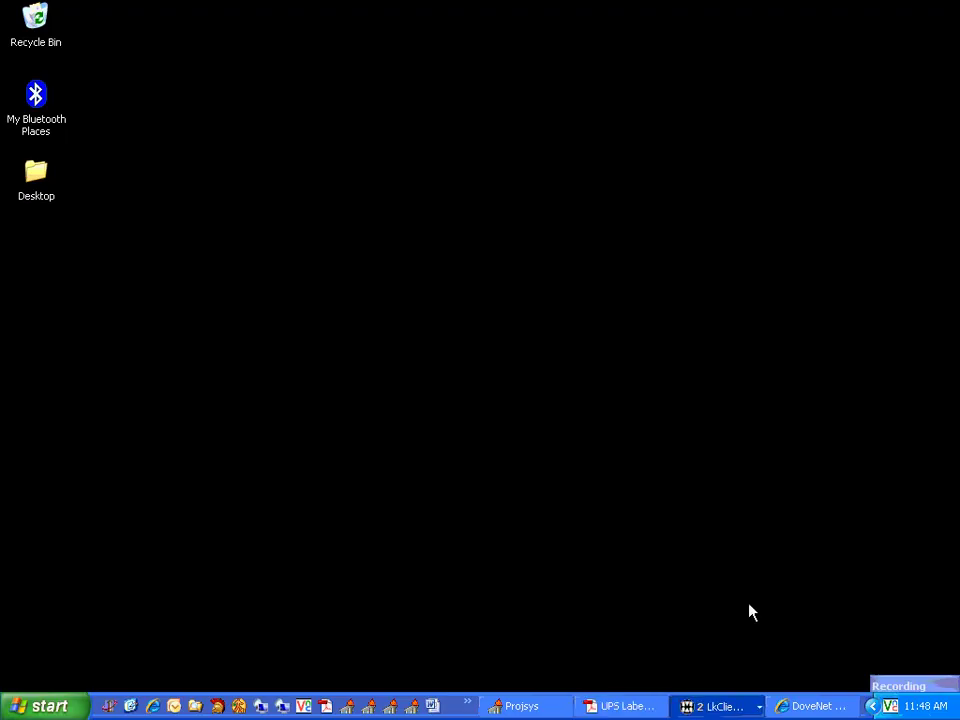
click(636, 708)
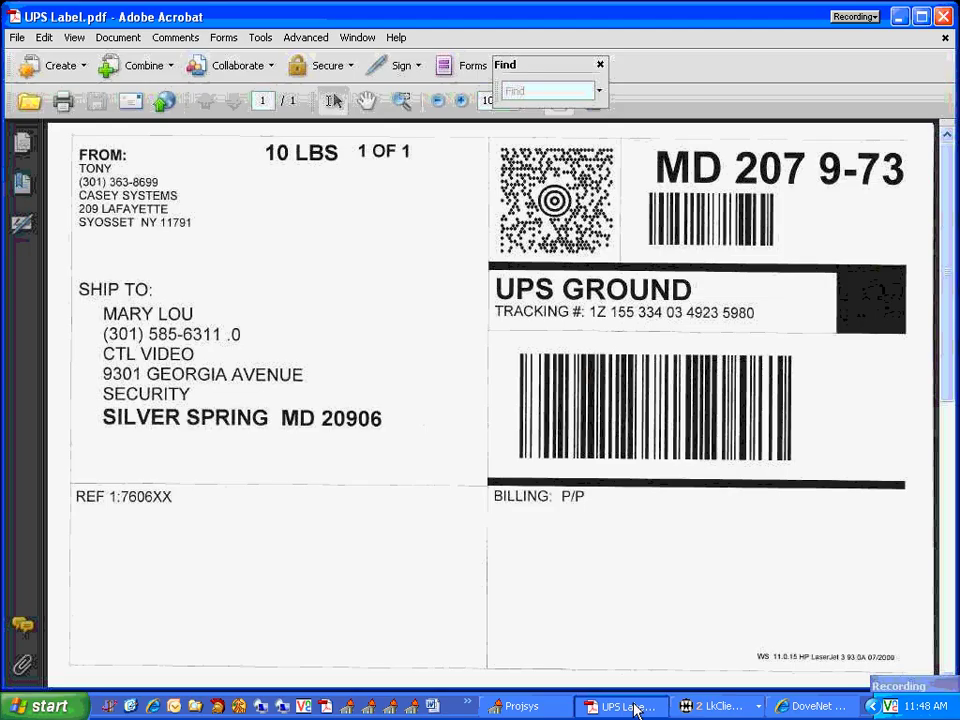
- Switch to the DoveNet page in Internet Explorer and read through the listed benefits of the UPS WorldShip integration
click(792, 706)
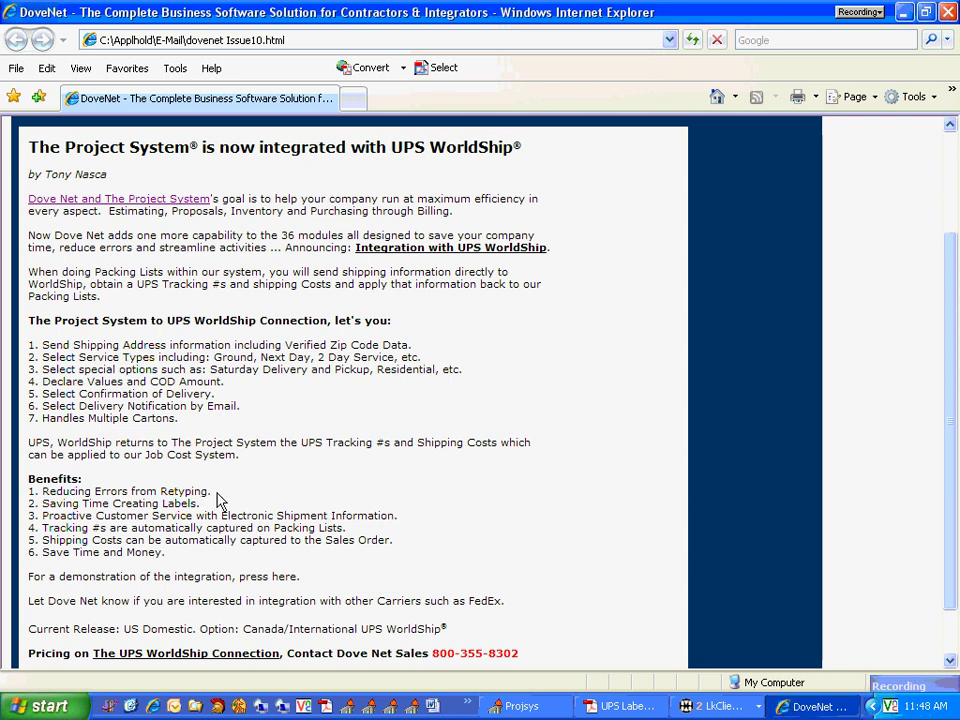
drag(212, 493, 162, 488)
drag(56, 491, 44, 495)
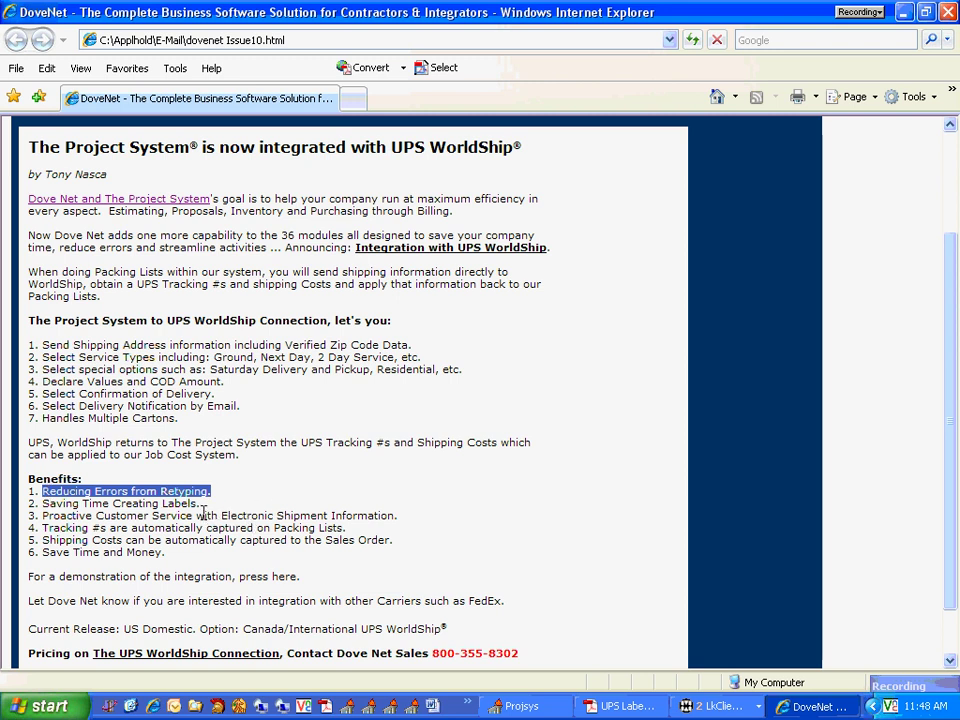
drag(200, 504, 43, 503)
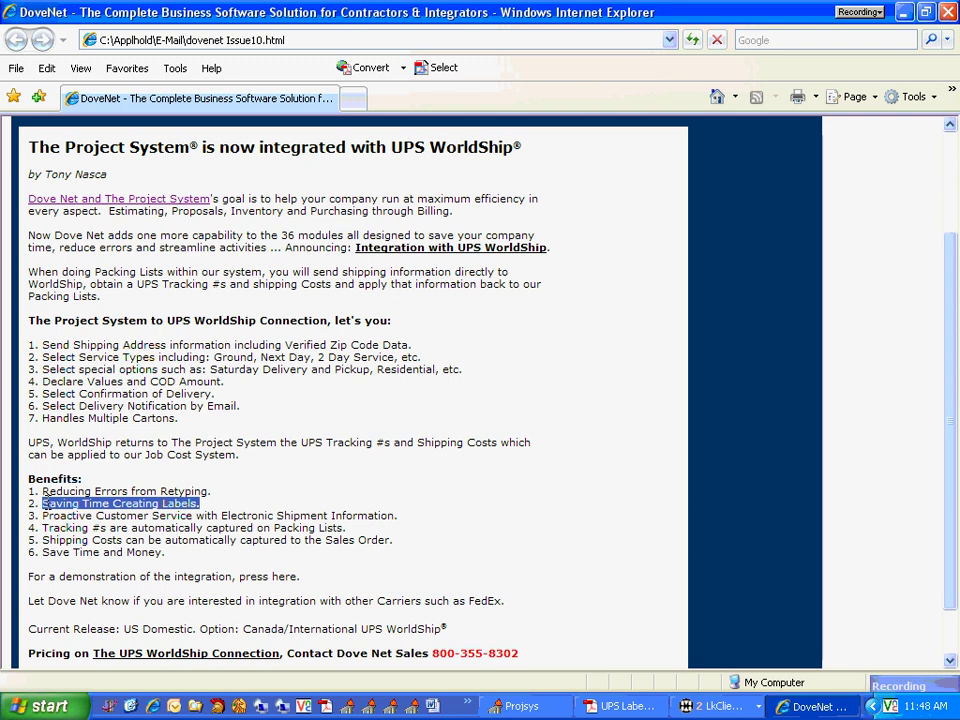
click(400, 525)
drag(398, 517, 248, 517)
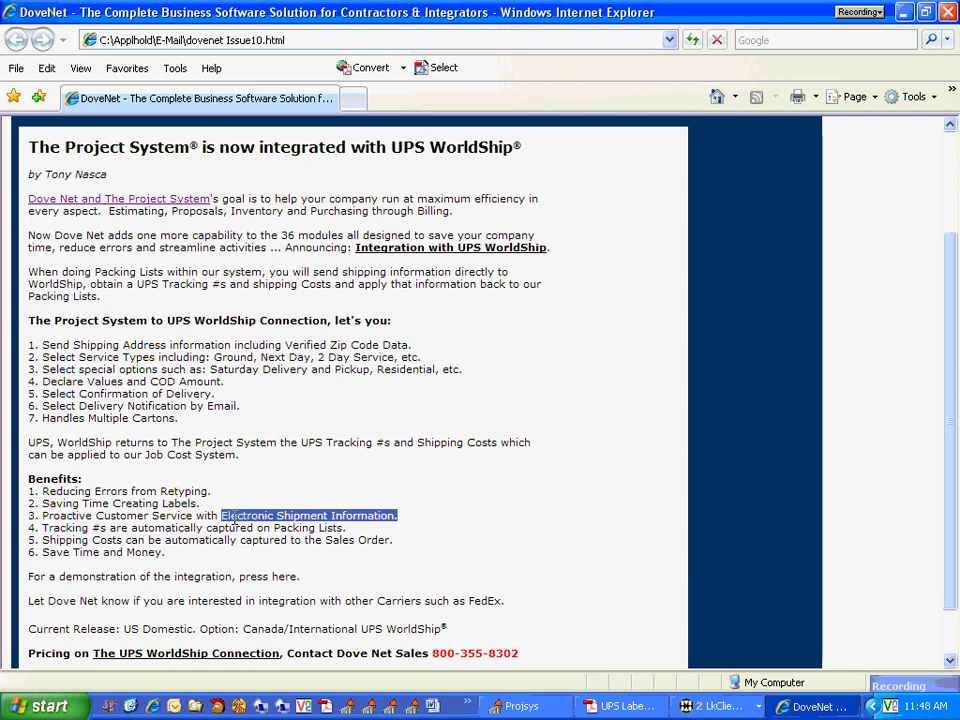
drag(344, 530, 70, 533)
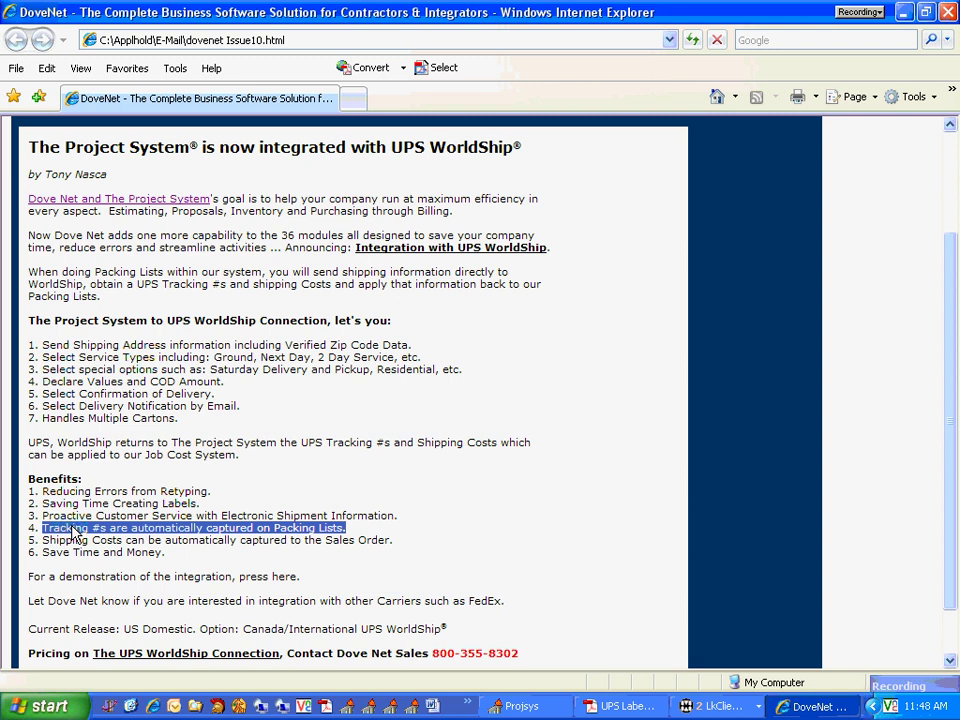
click(402, 538)
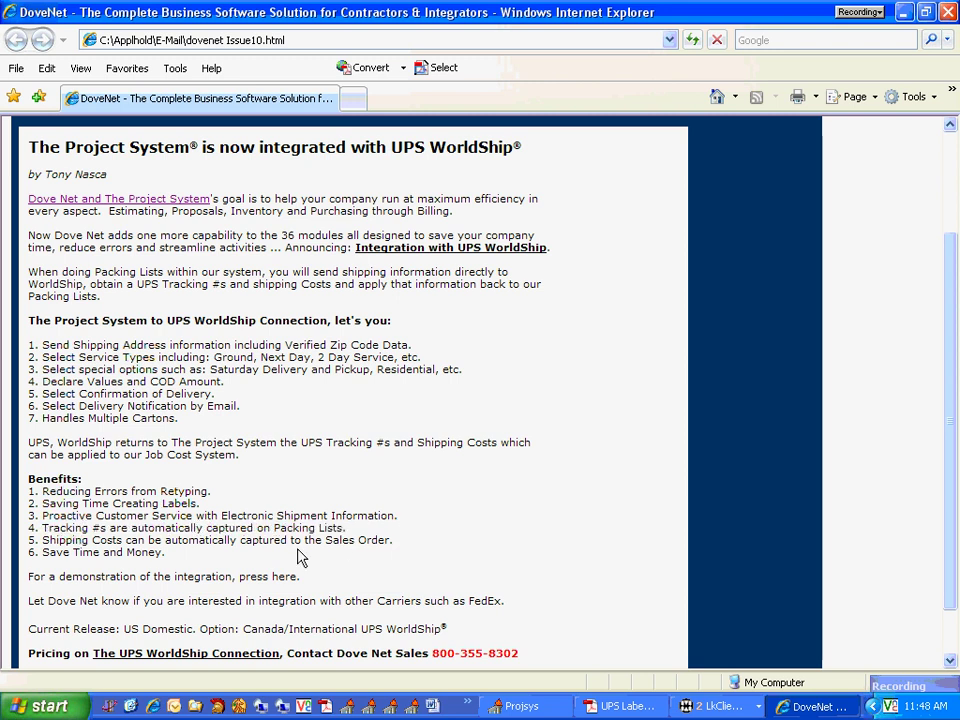
drag(302, 557, 96, 551)
drag(165, 553, 42, 554)
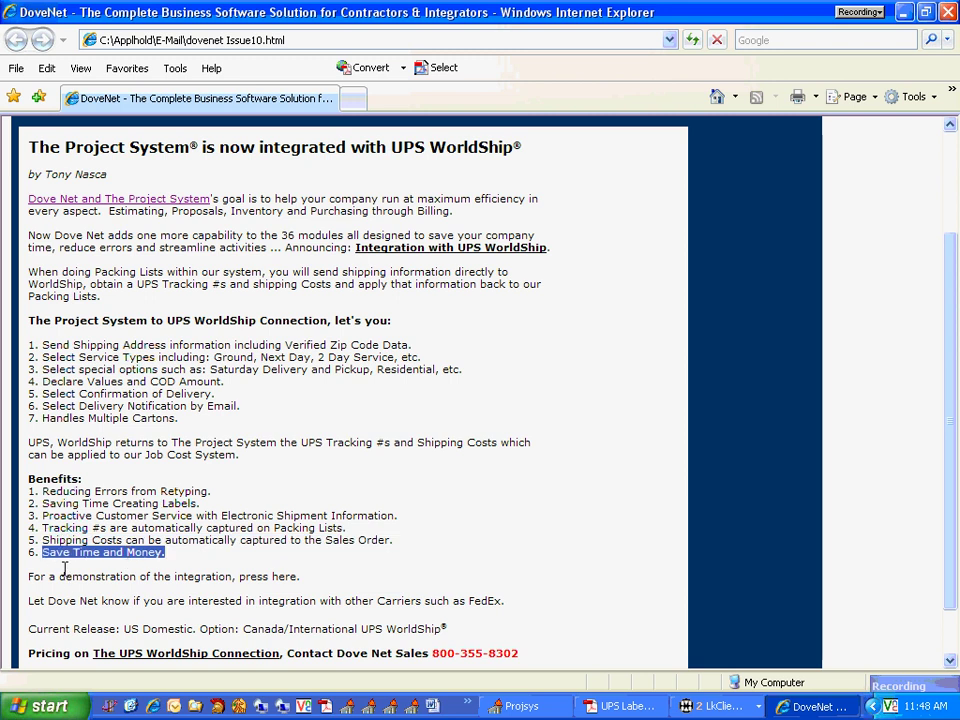